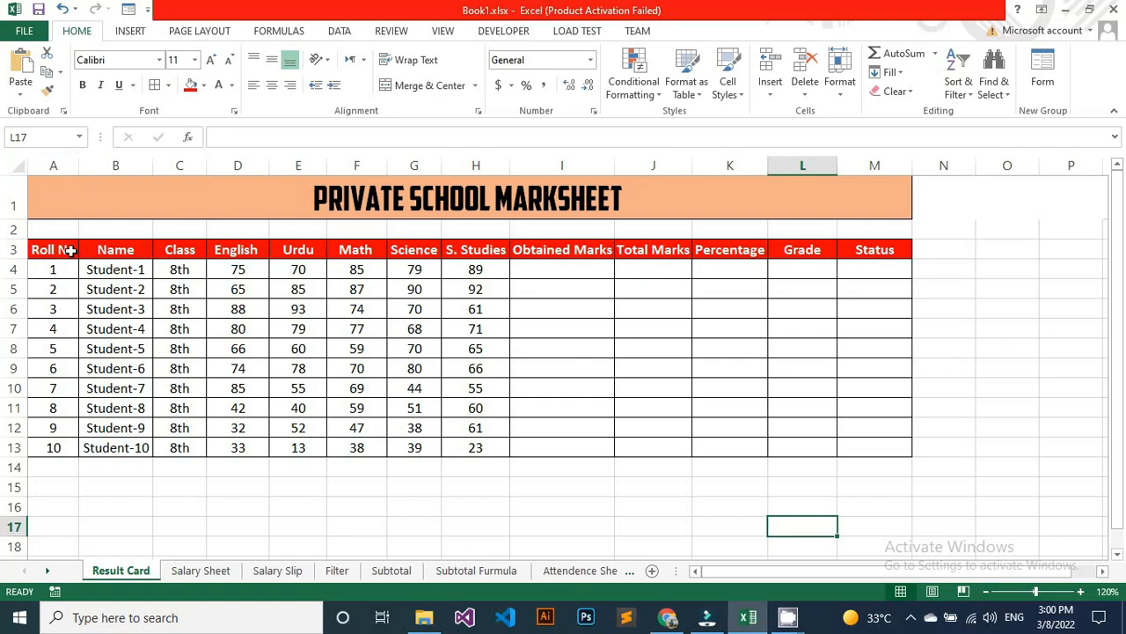
- Review the headings from Obtained Marks to Status, the empty result cells below them, and the student data in A4:H13
click(540, 254)
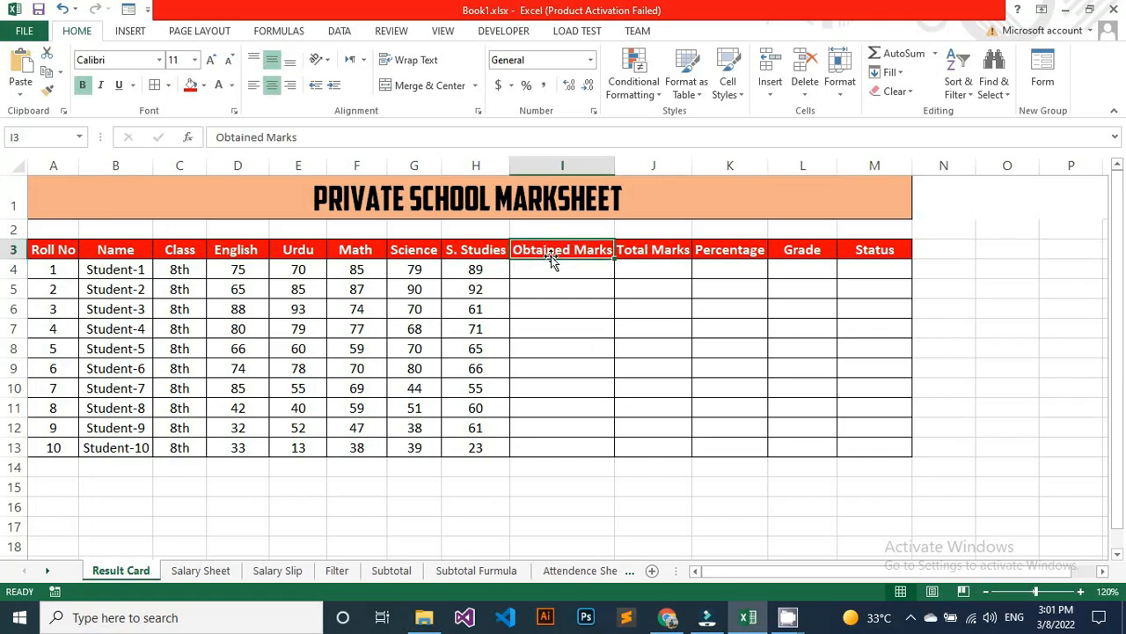
click(667, 250)
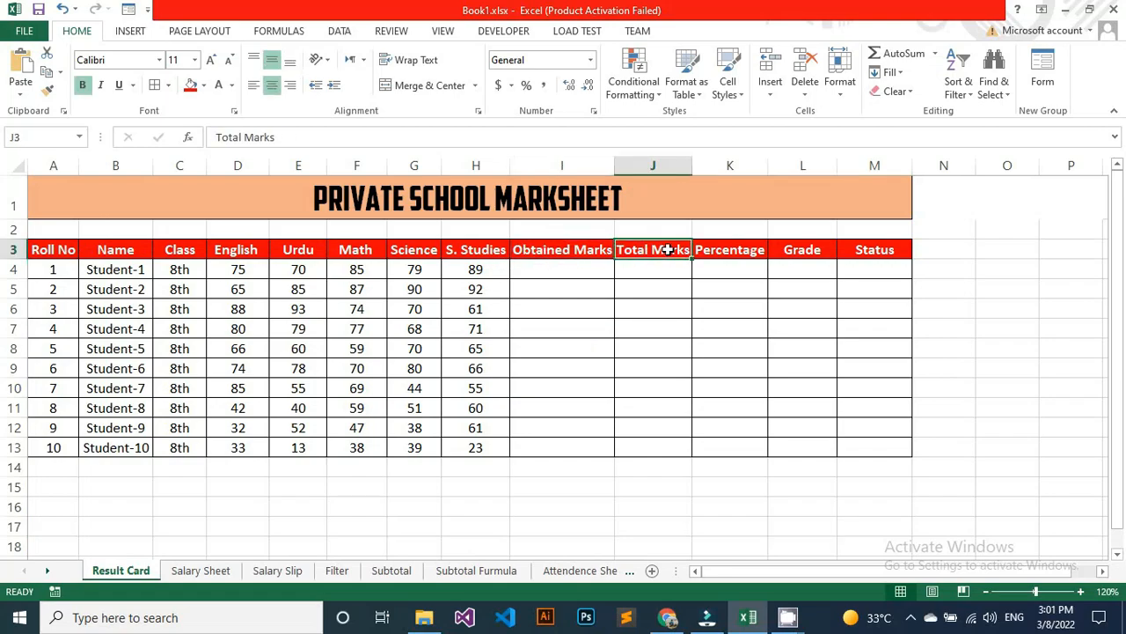
click(722, 252)
click(812, 252)
click(866, 253)
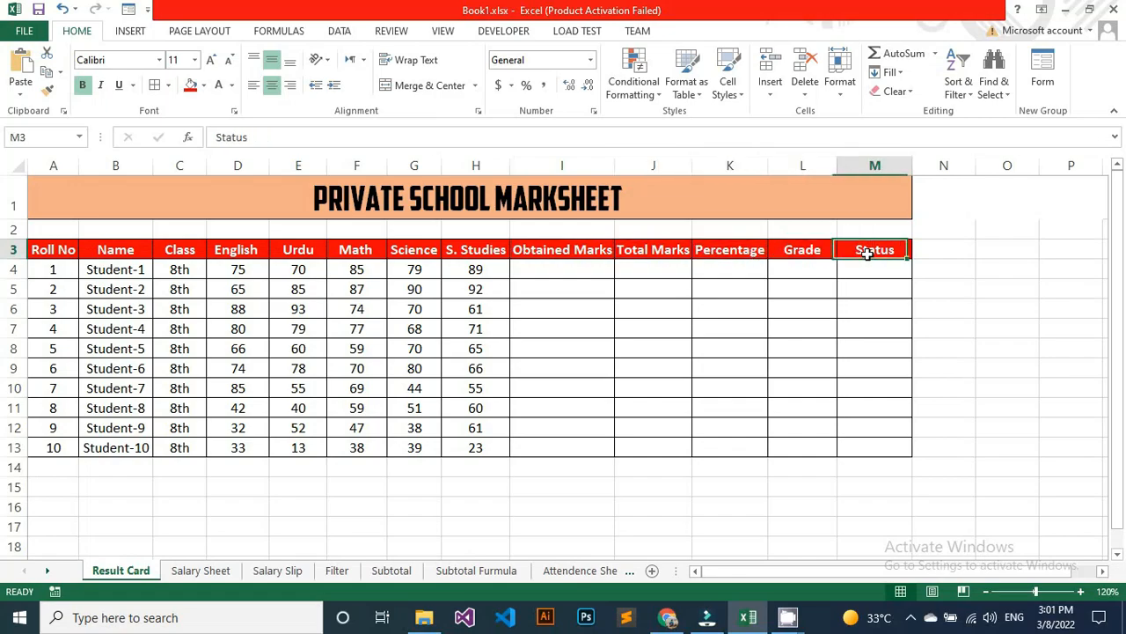
drag(546, 269, 847, 440)
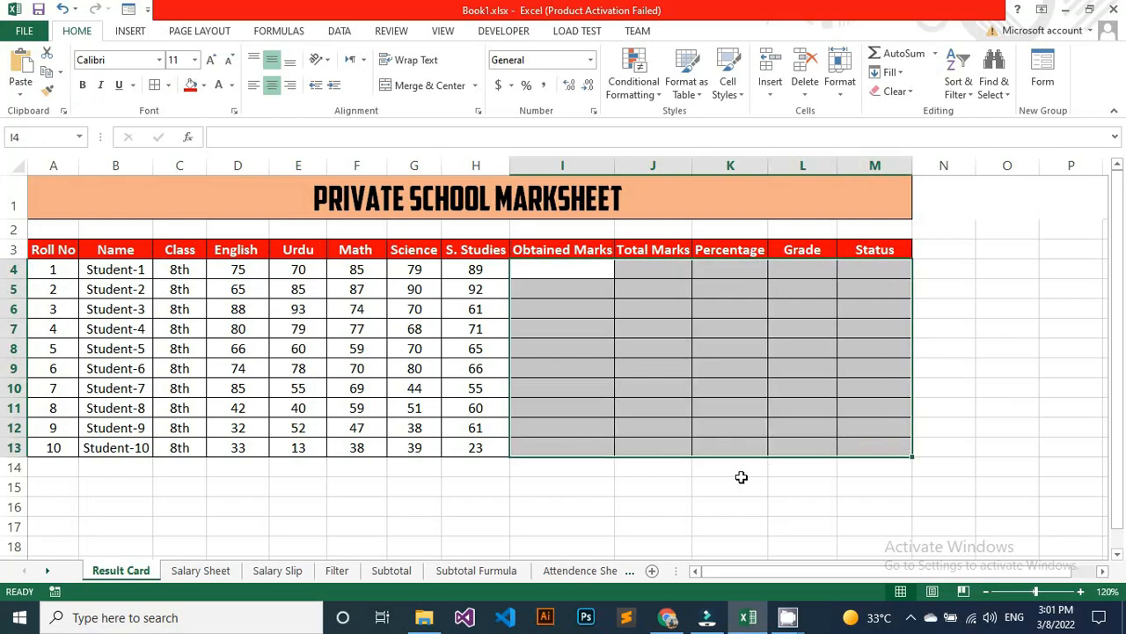
click(739, 479)
drag(40, 275, 489, 449)
- Total Student-1's subject marks in I4 with =SUM(D4:H4) and copy the formula down to I13
click(604, 269)
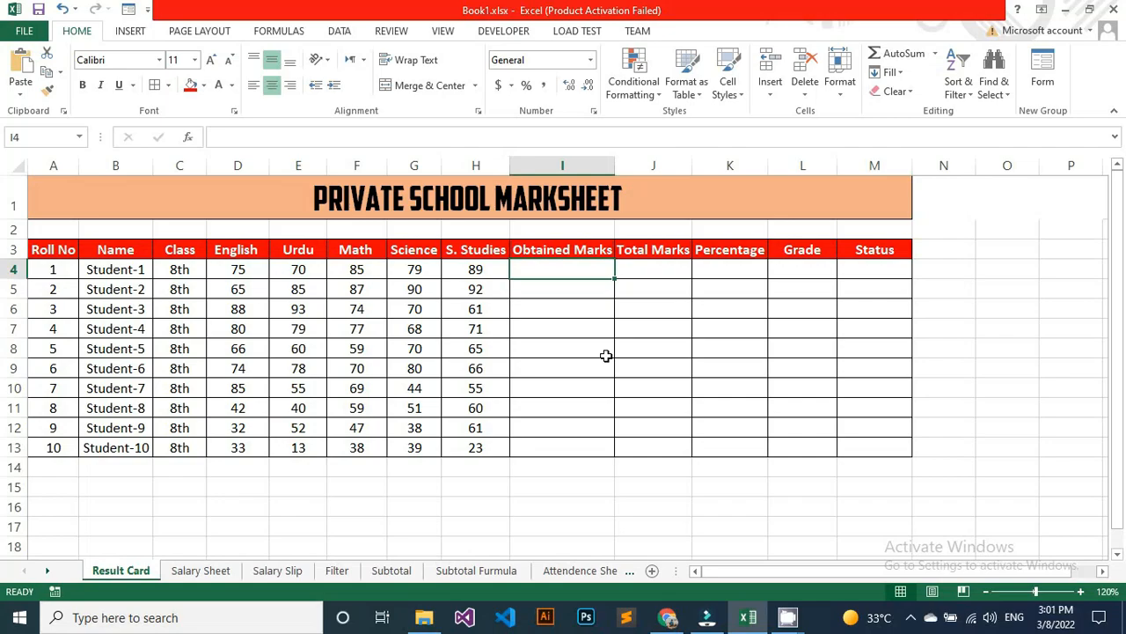
text(=)
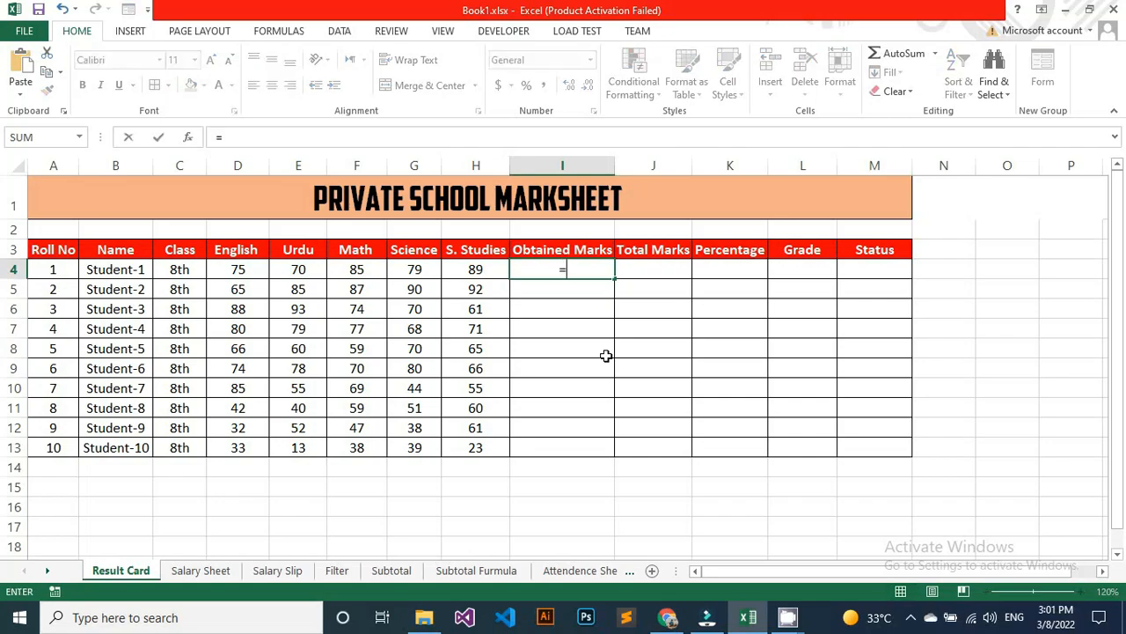
text(sum)
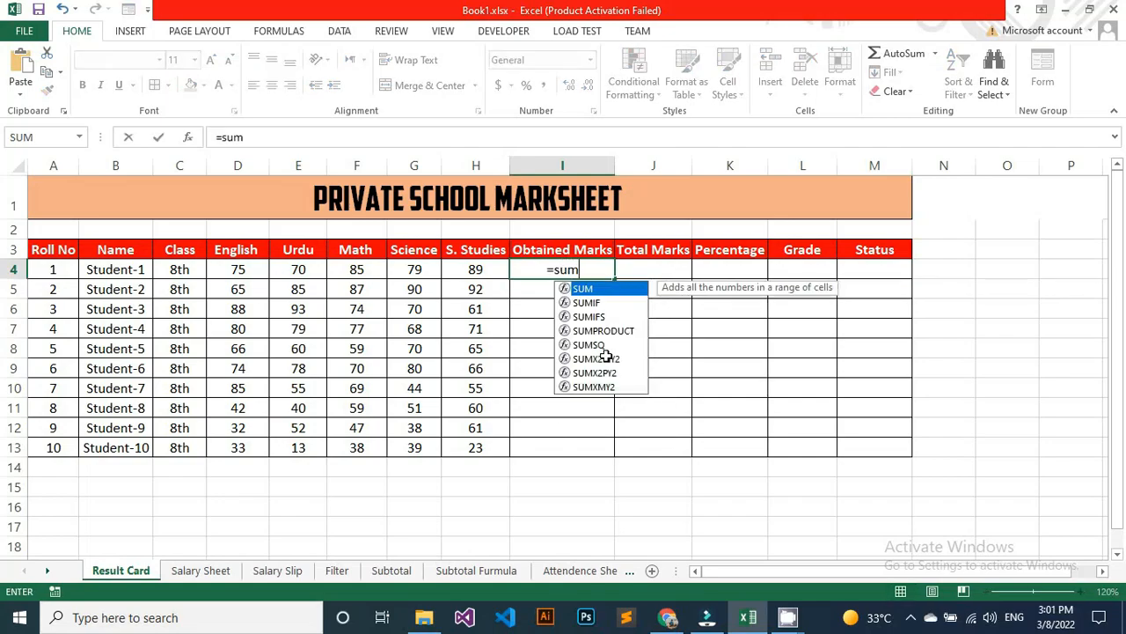
key(Tab)
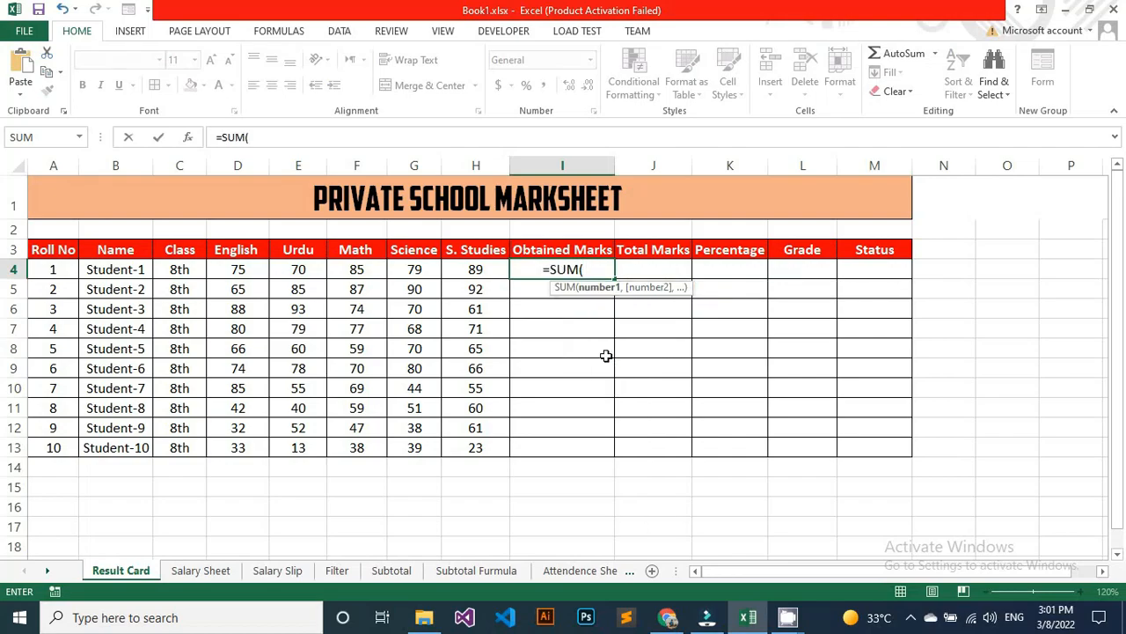
click(222, 269)
drag(222, 269, 475, 269)
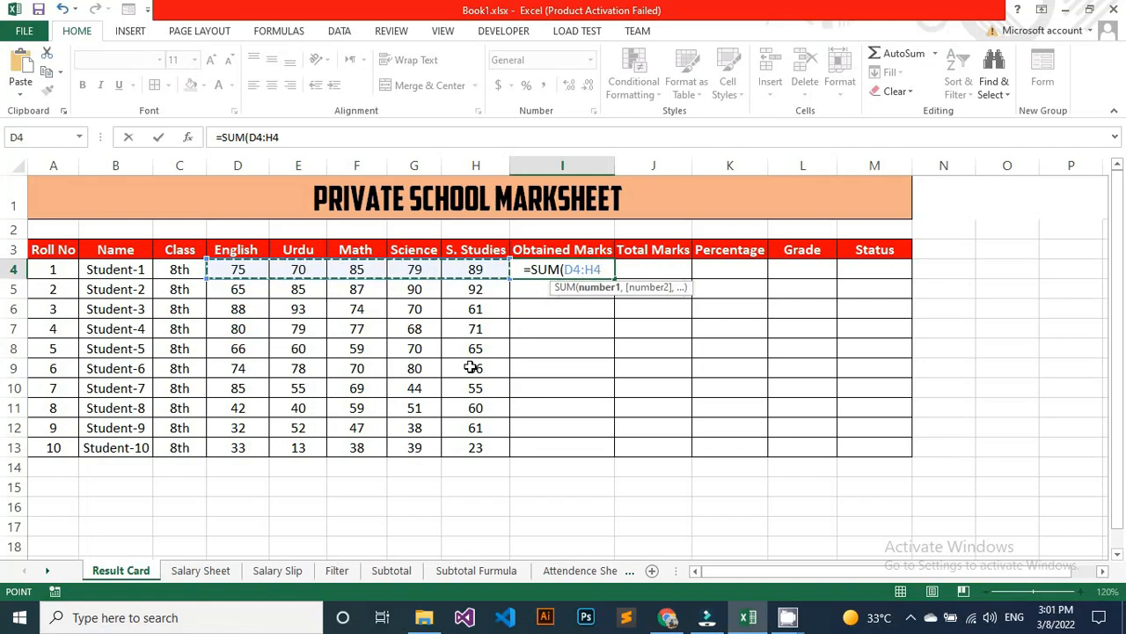
text())
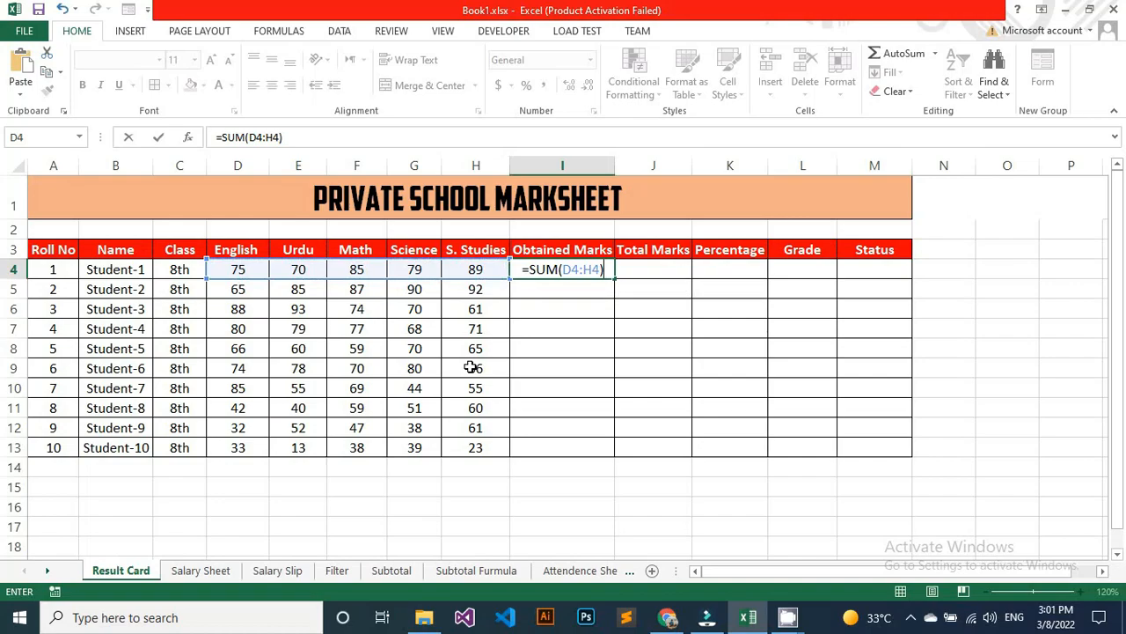
key(Return)
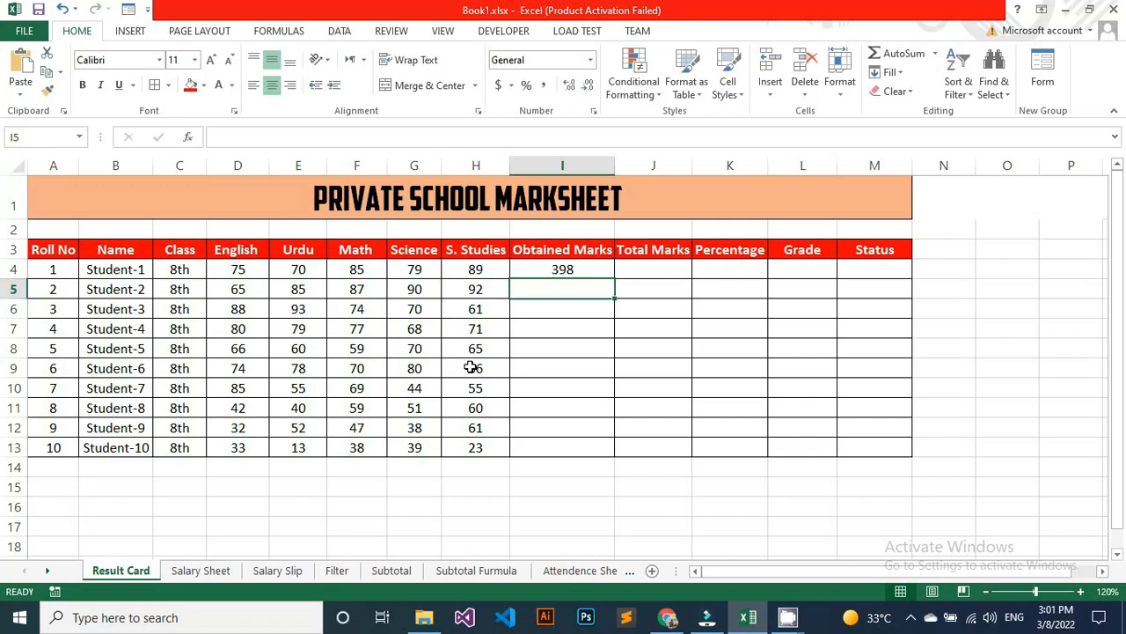
click(574, 269)
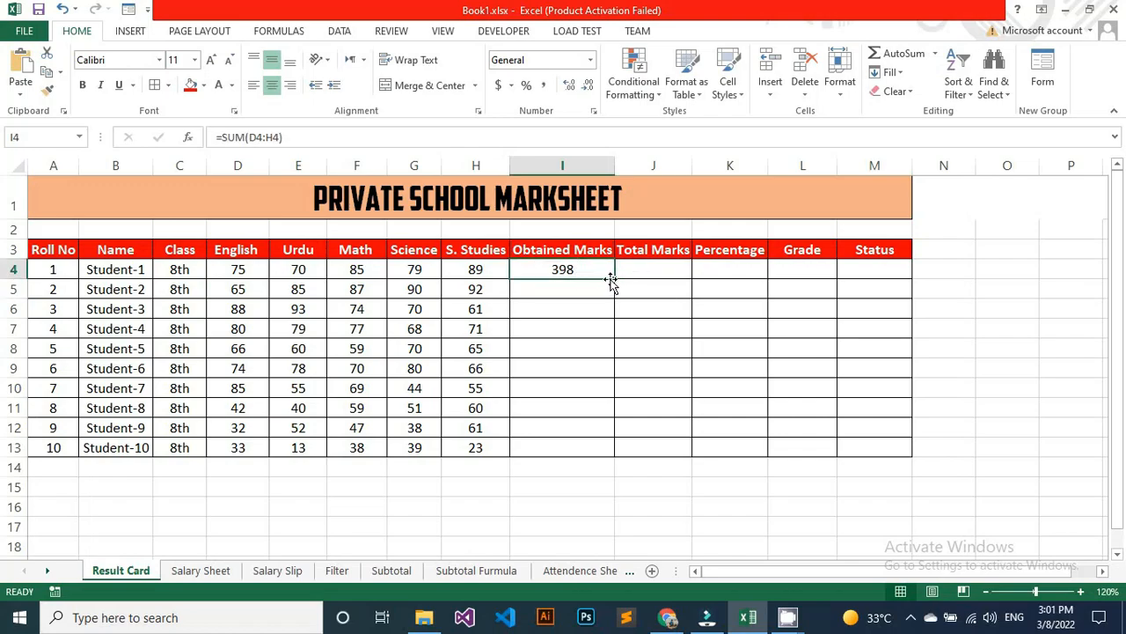
drag(611, 279, 607, 455)
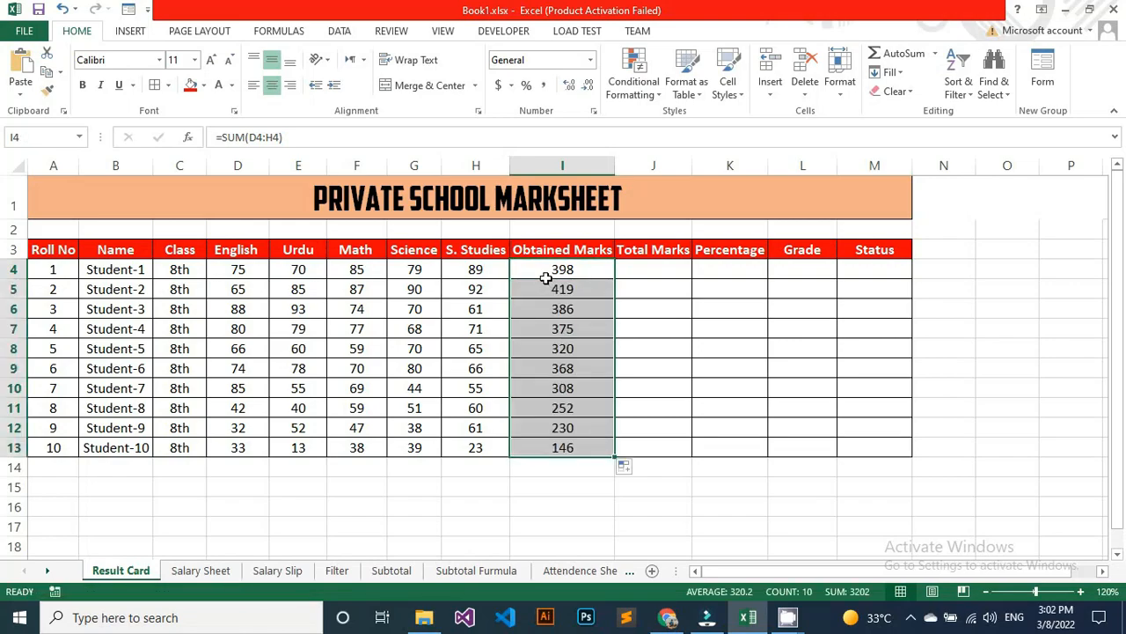
- Enter 500 as the Total Marks in J4 and fill the value down to J13
click(632, 272)
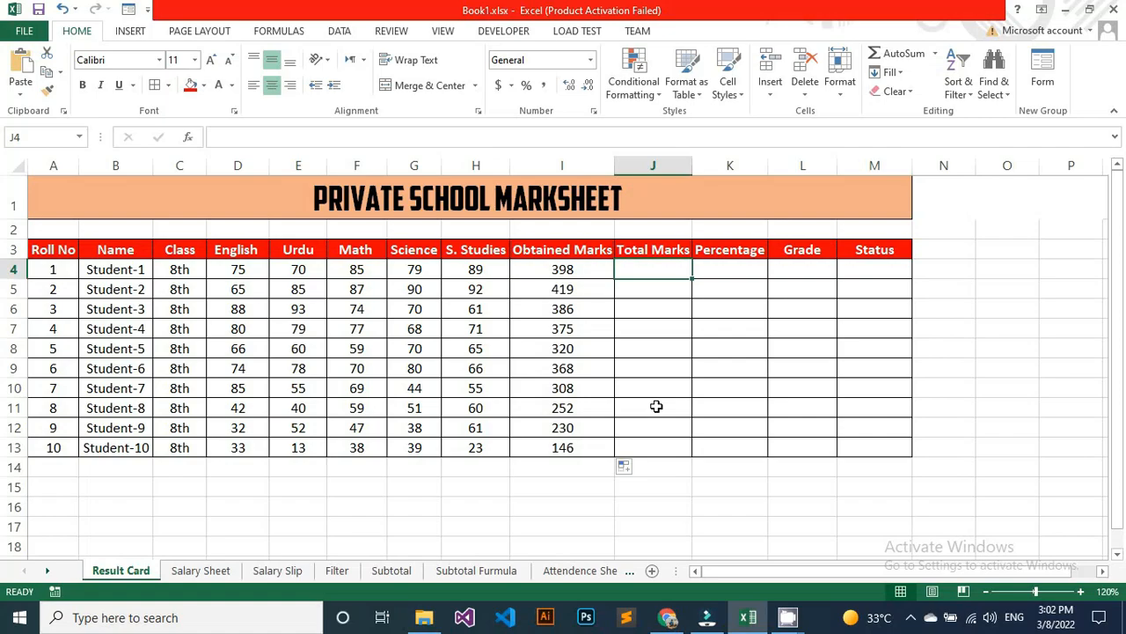
text(500)
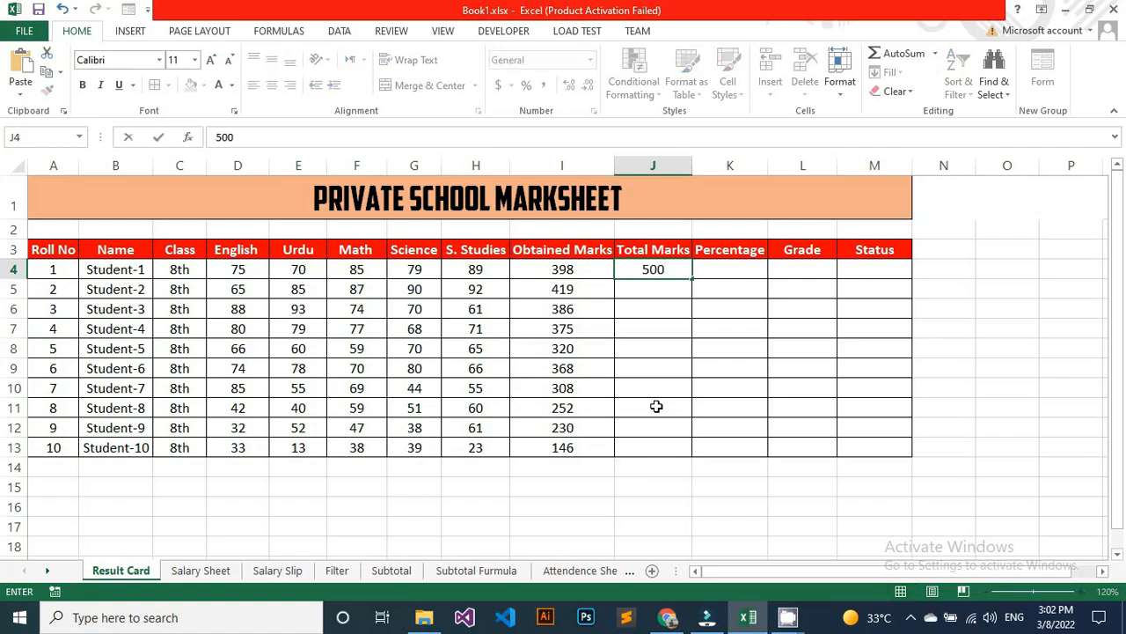
drag(692, 280, 692, 449)
click(654, 481)
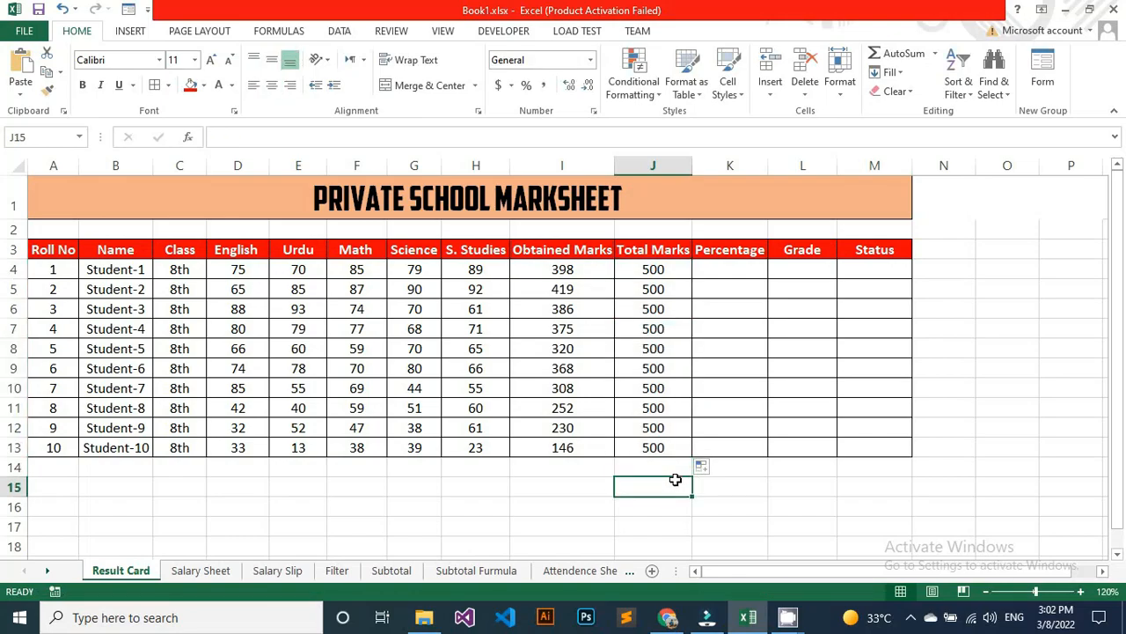
- Calculate Student-1's Percentage in K4 with =I4/J4*100 and copy the formula down to K13
click(726, 272)
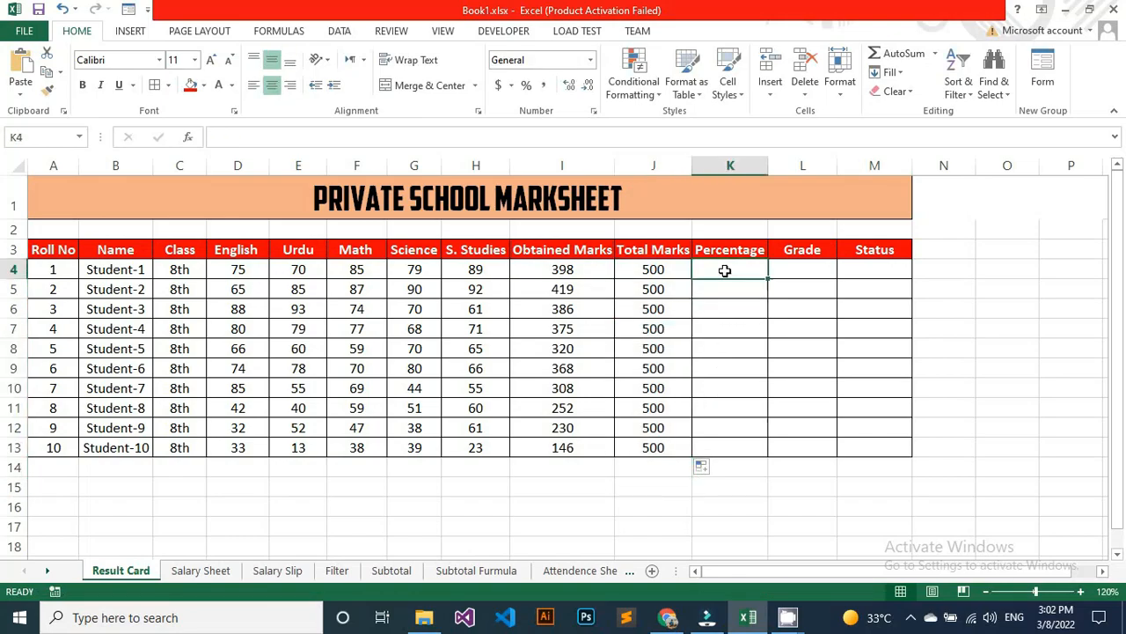
click(1081, 591)
click(1082, 591)
click(1081, 592)
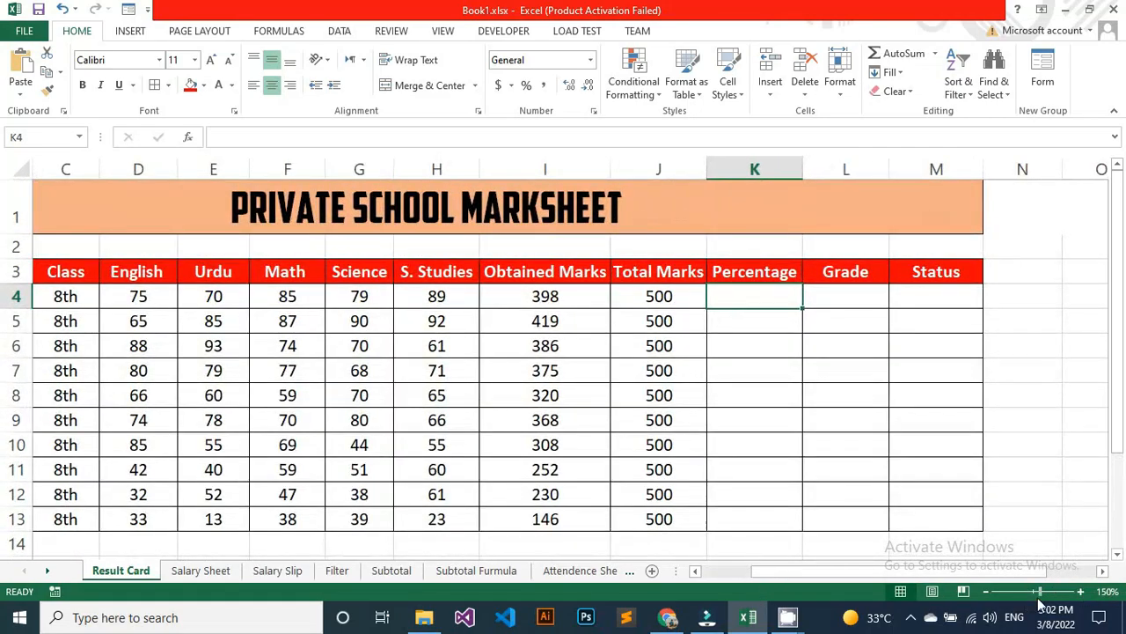
click(1103, 571)
click(1103, 572)
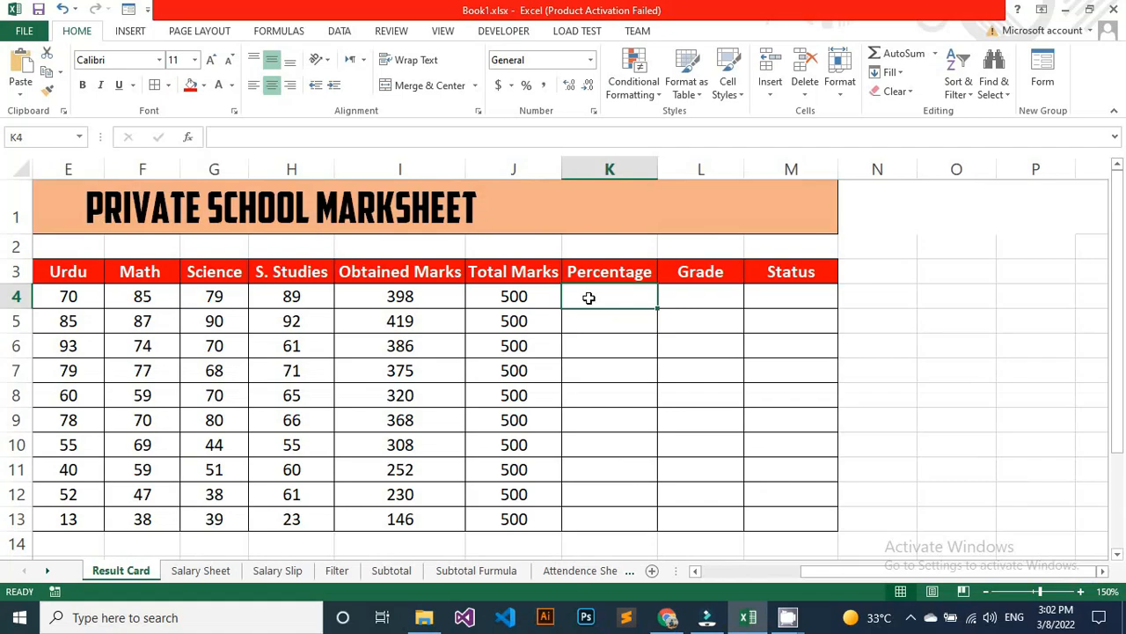
text(=)
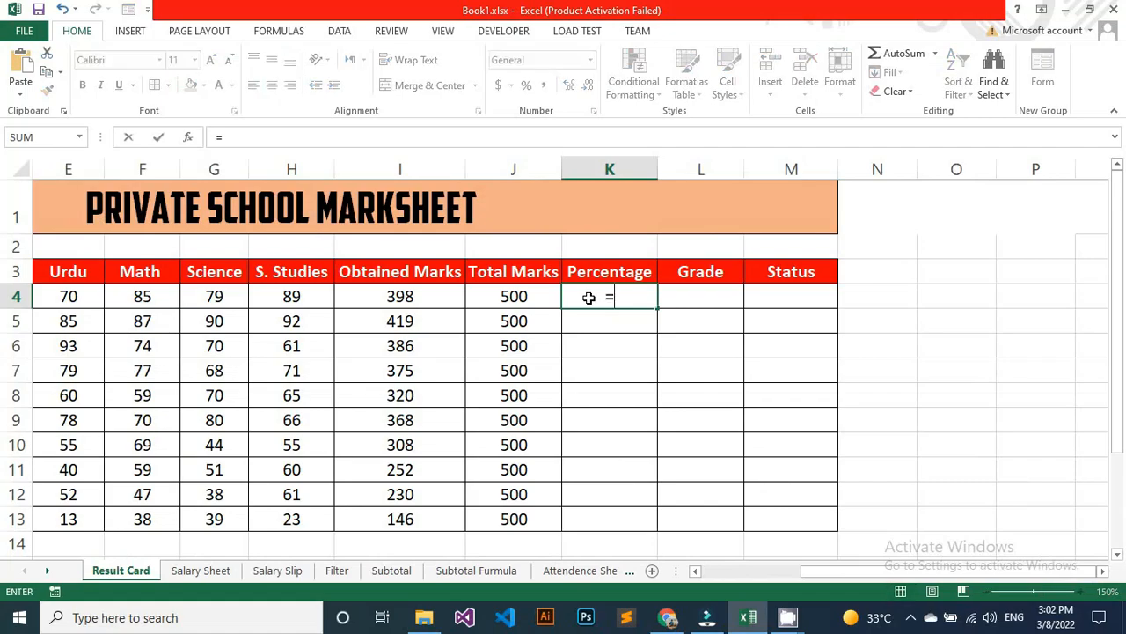
click(413, 302)
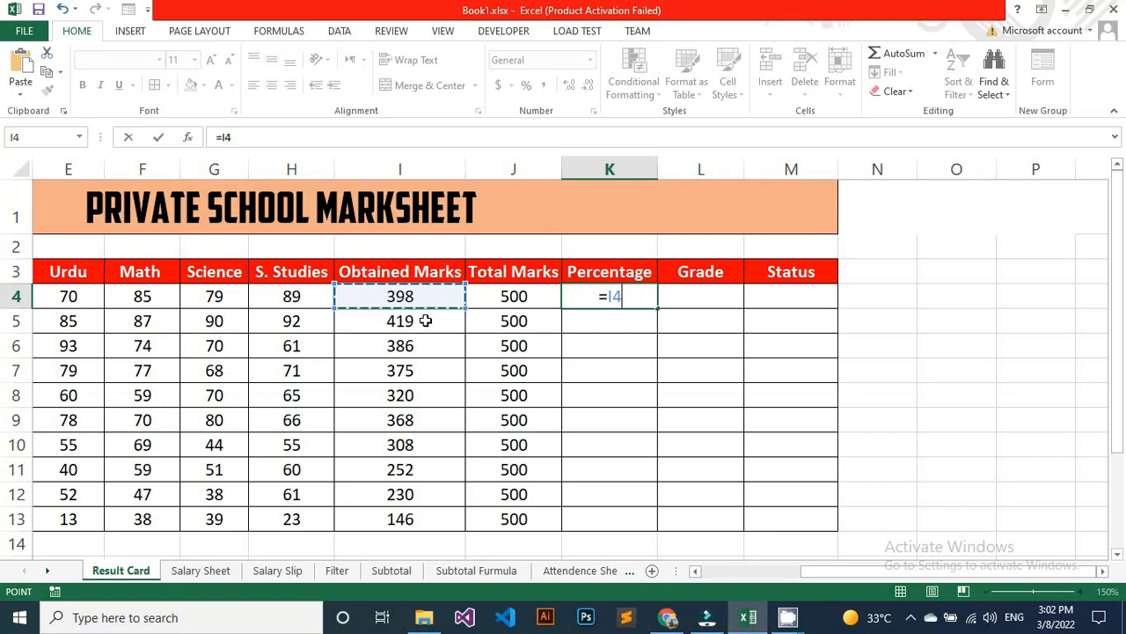
text(/)
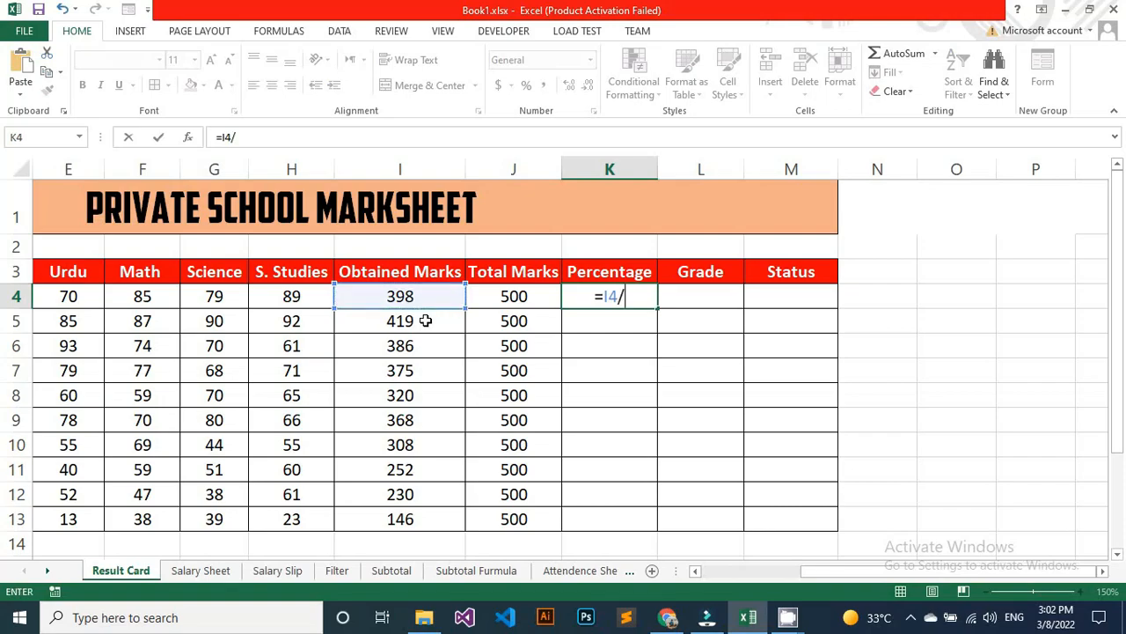
click(514, 299)
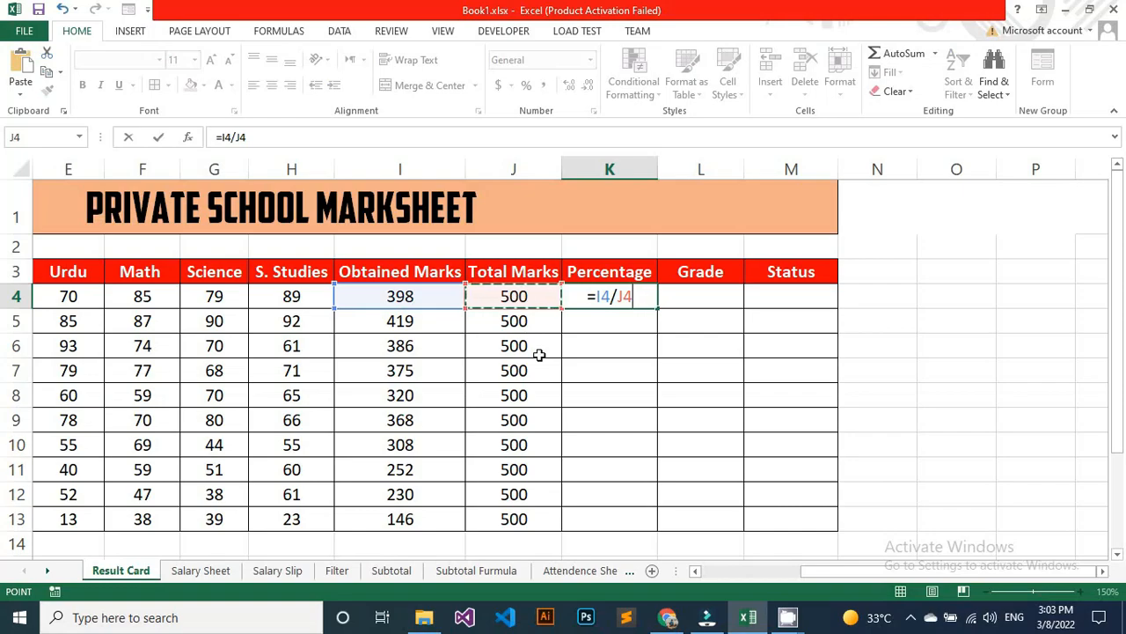
text(*100)
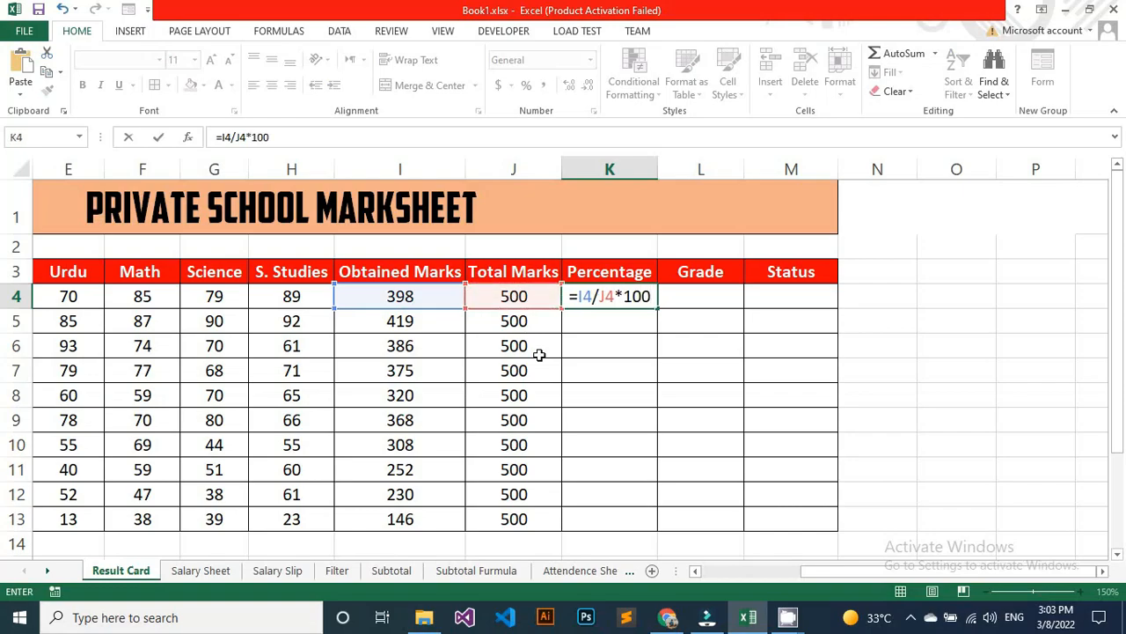
key(ctrl+Return)
key(Return)
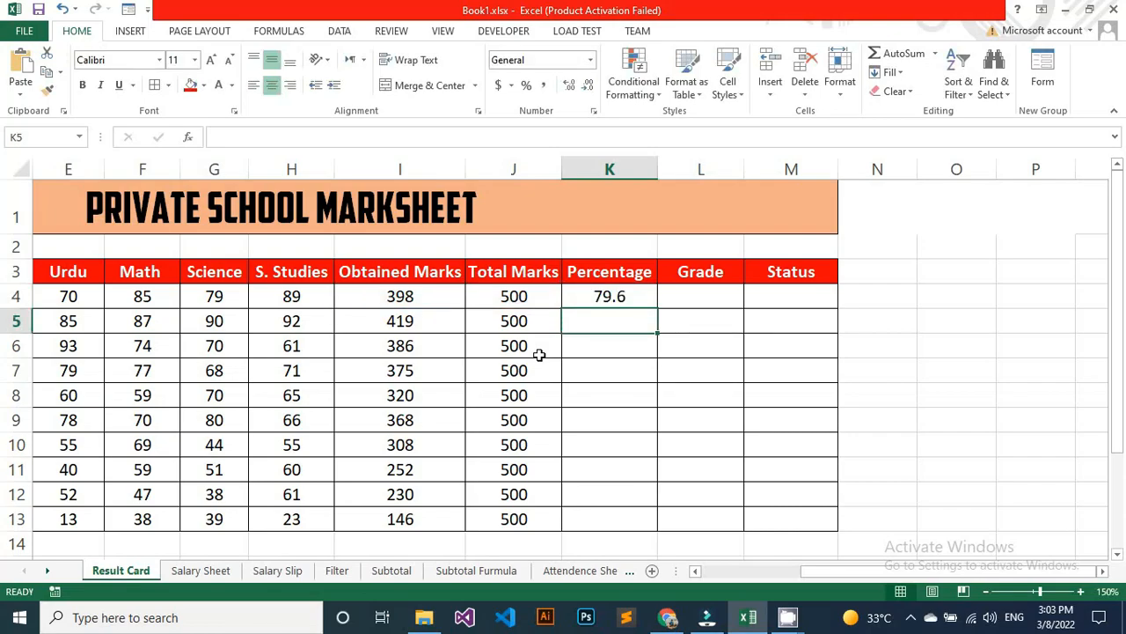
click(607, 297)
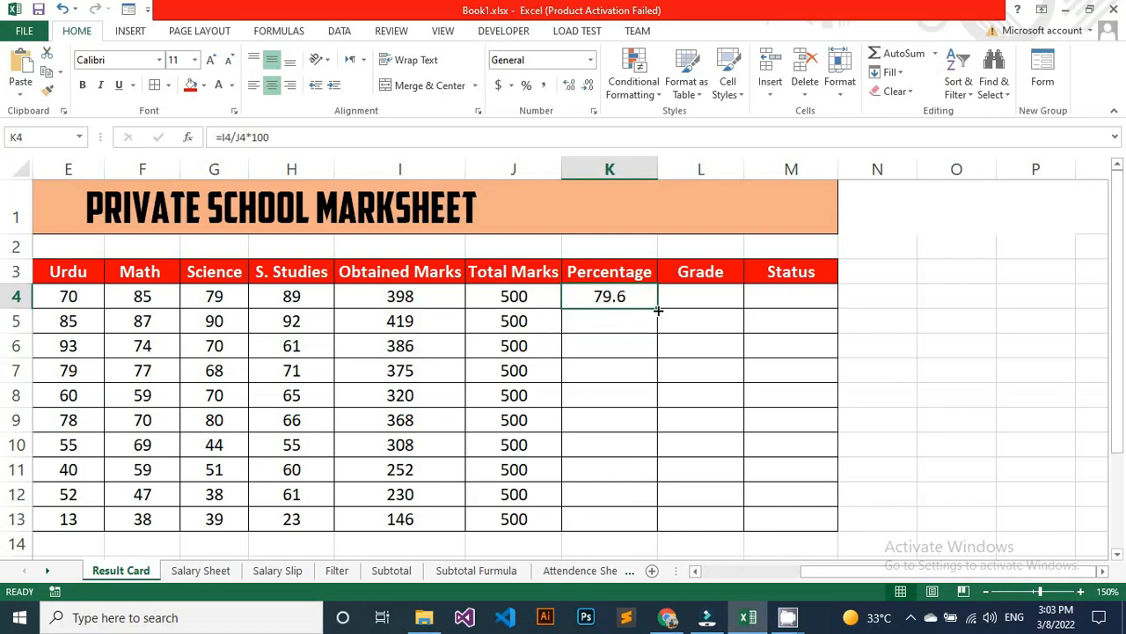
double_click(658, 308)
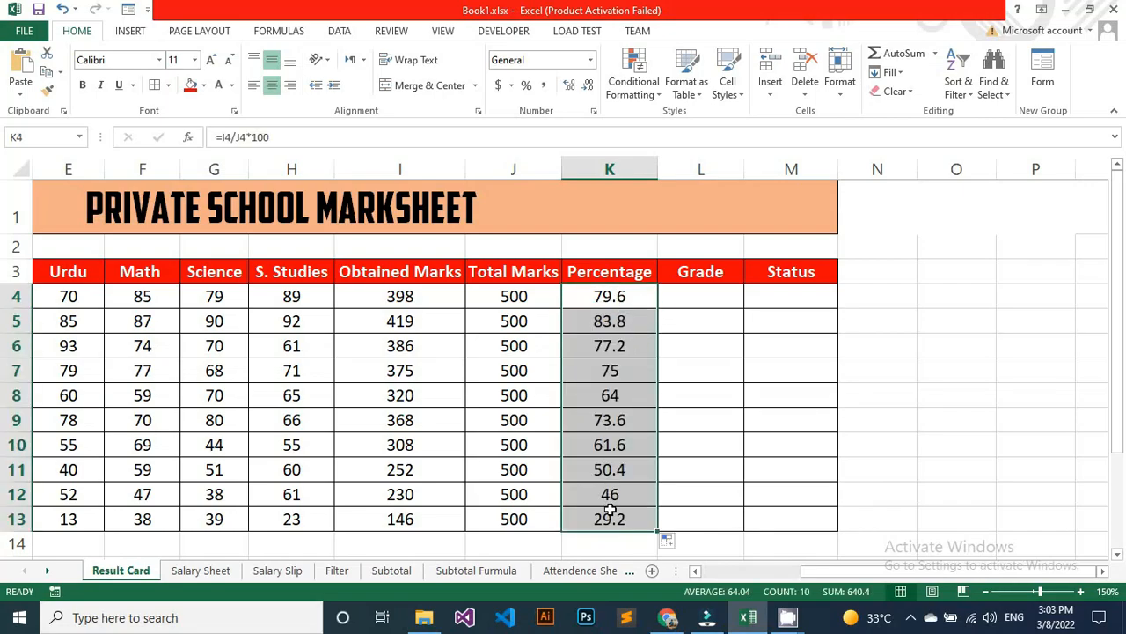
- Start Student-1's Grade formula in L4 with =IF(K4>=80,"A1", so that percentages of 80 or more earn A1
click(678, 300)
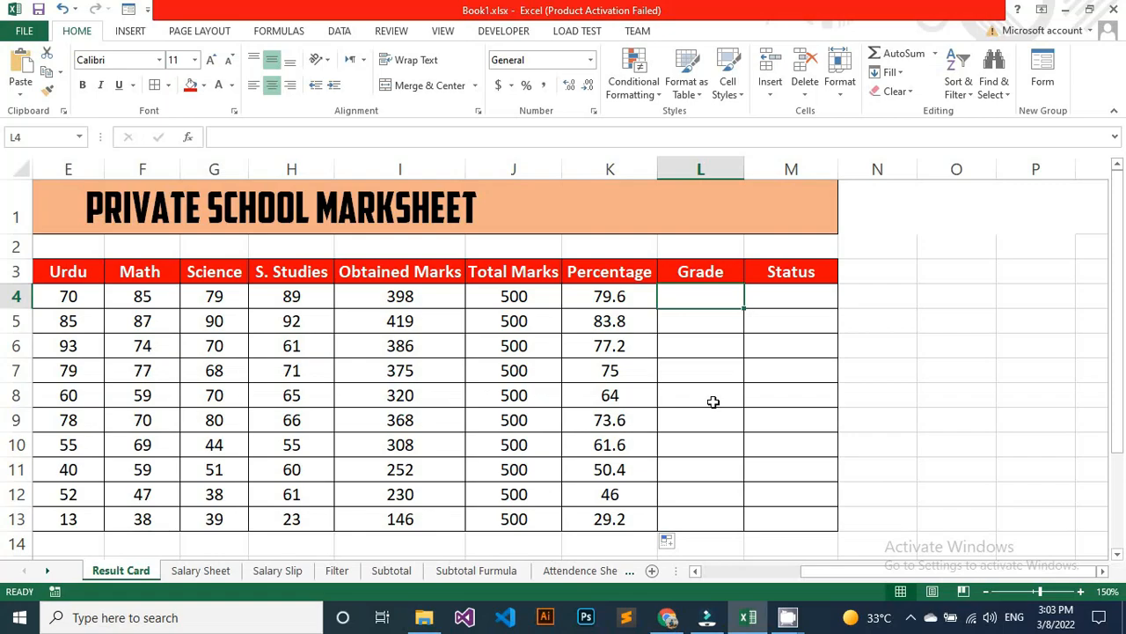
text(=)
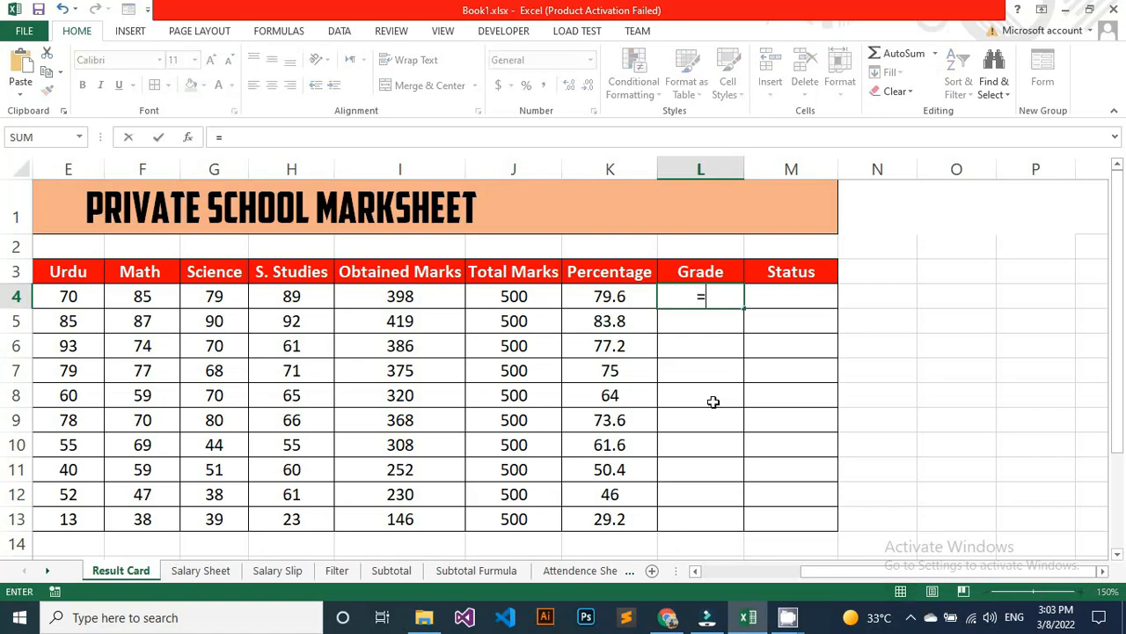
text(if)
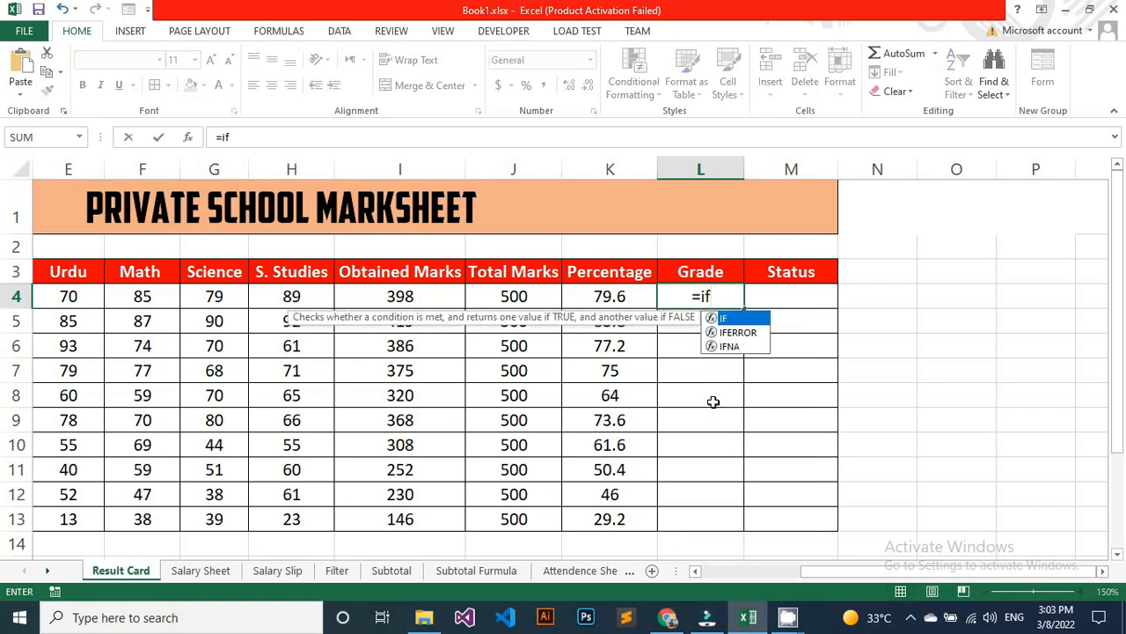
key(Tab)
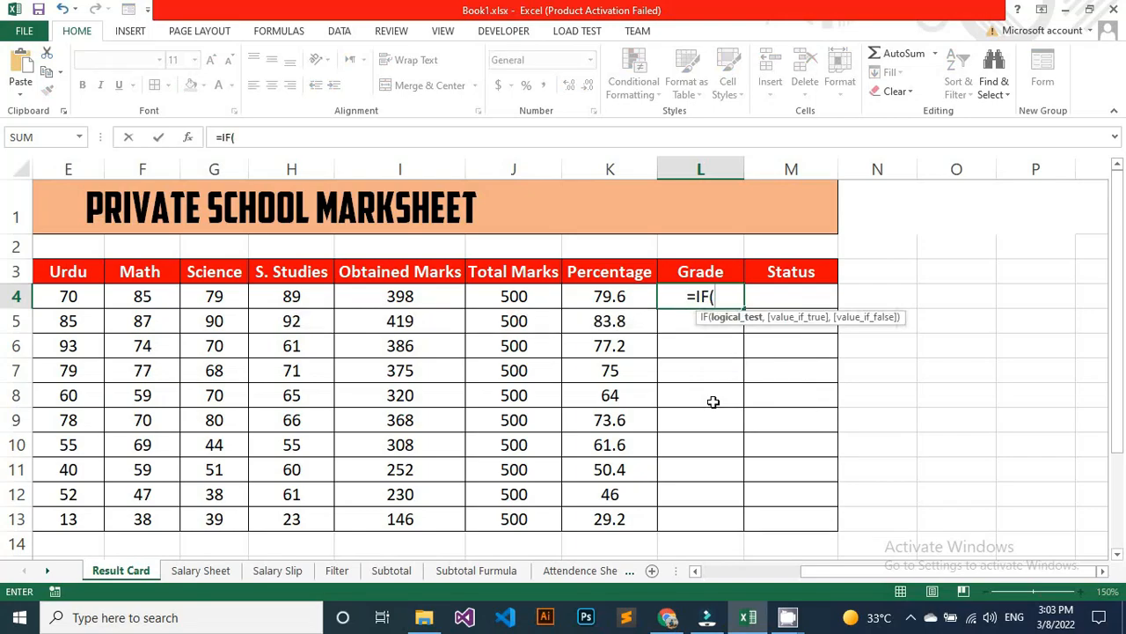
click(622, 302)
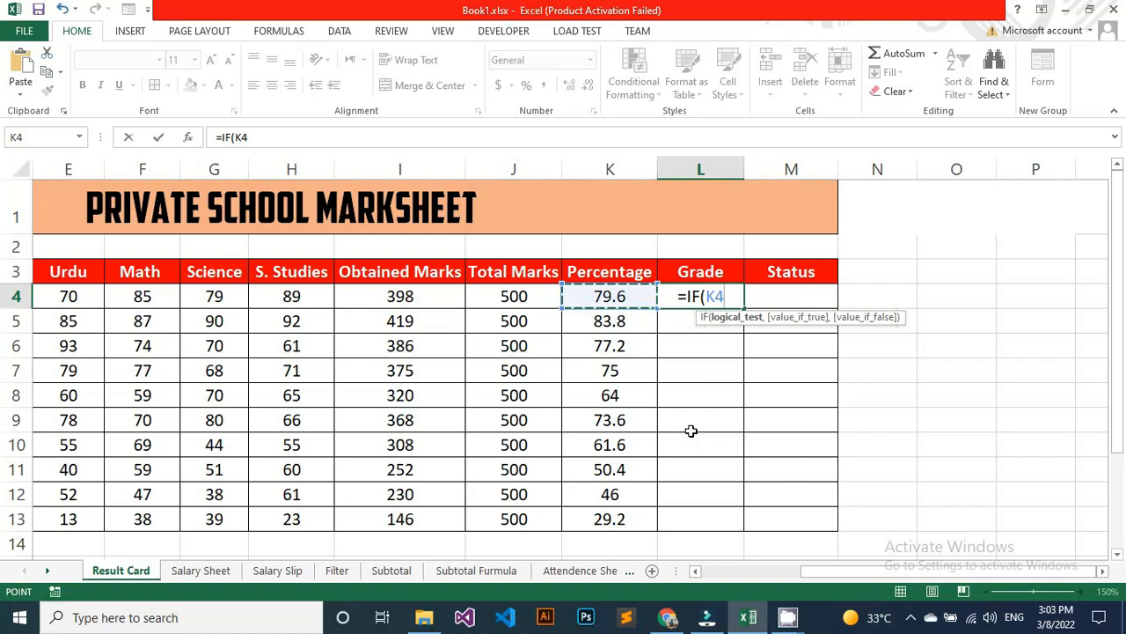
text(>=)
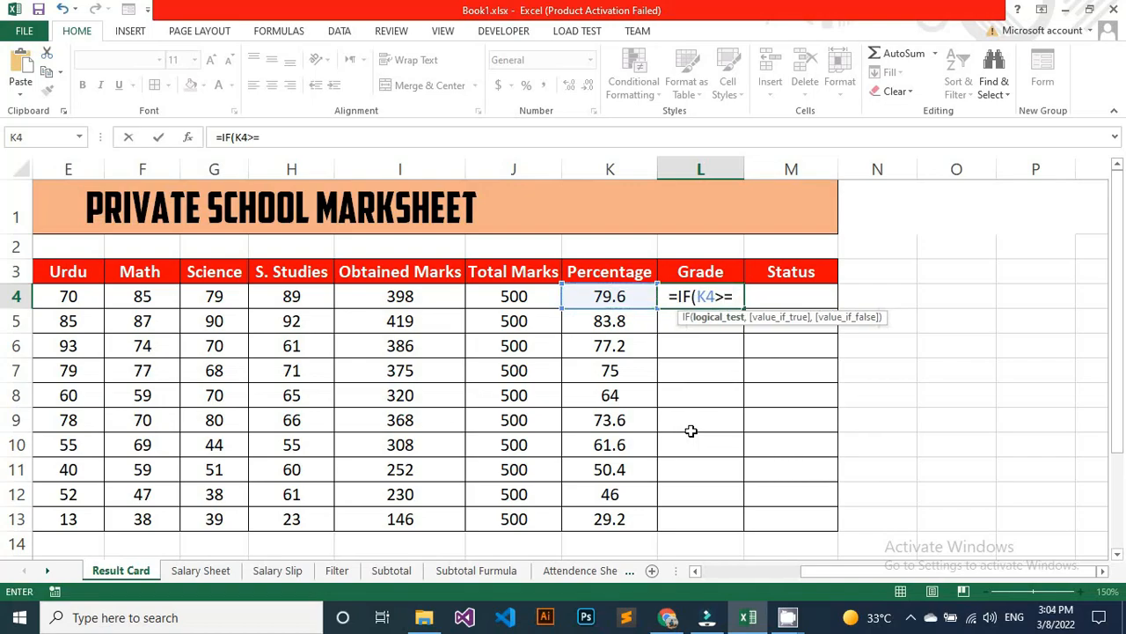
text(80,)
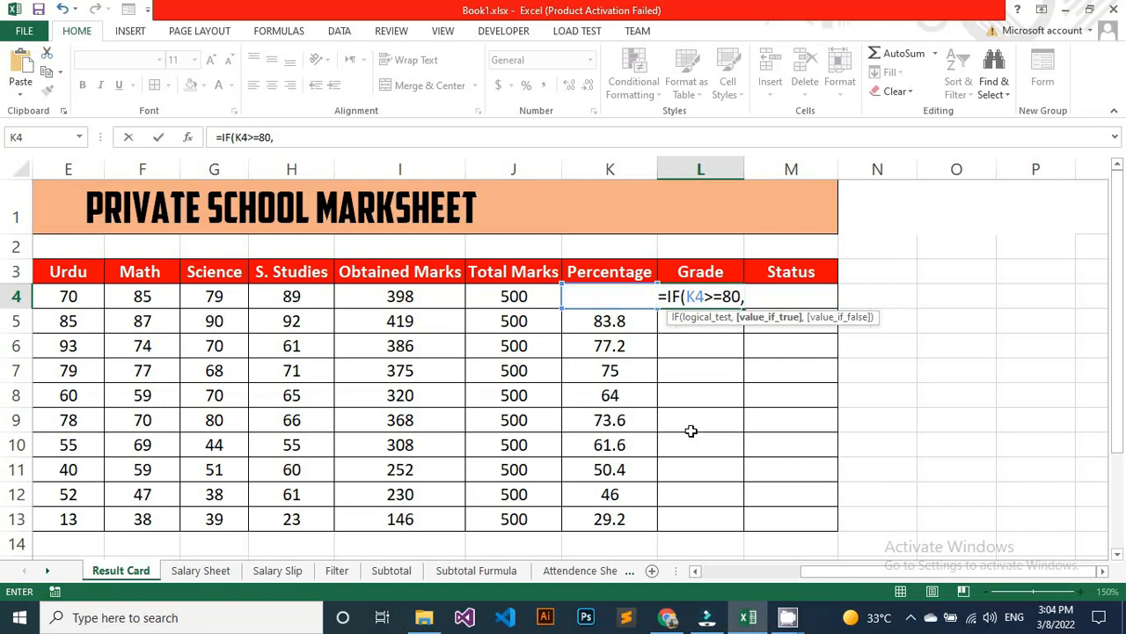
text("A1)
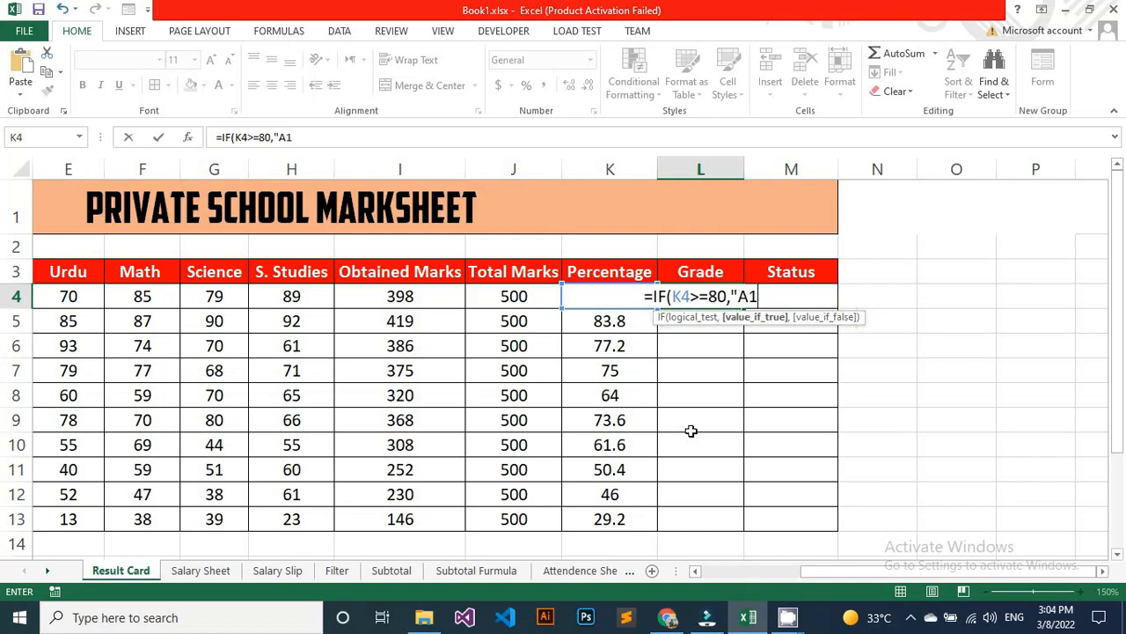
text(")
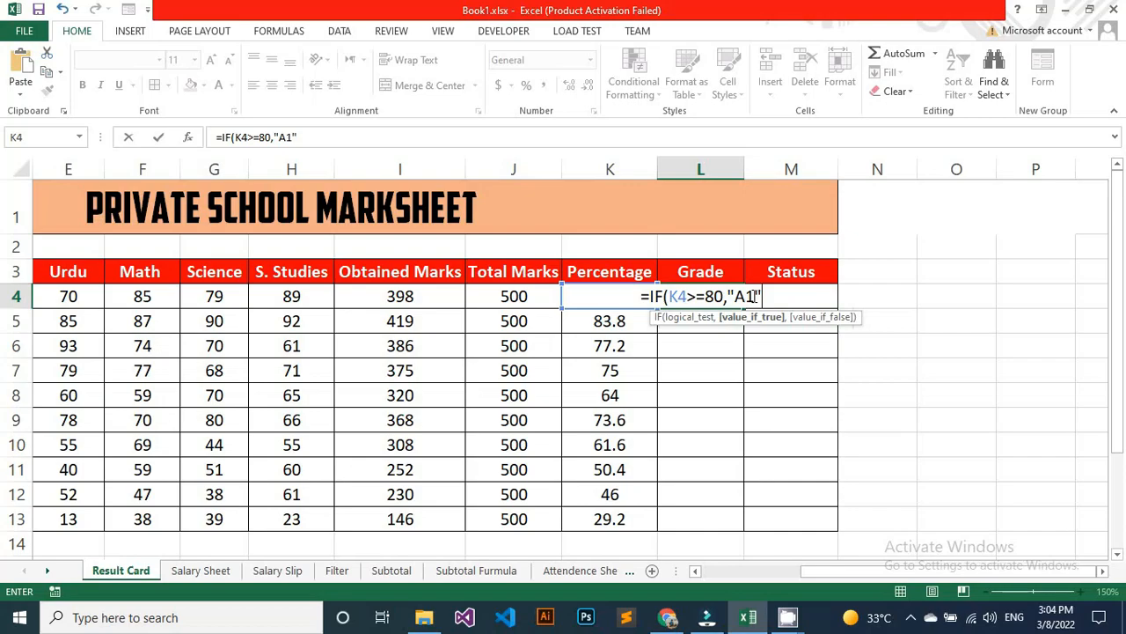
text(,)
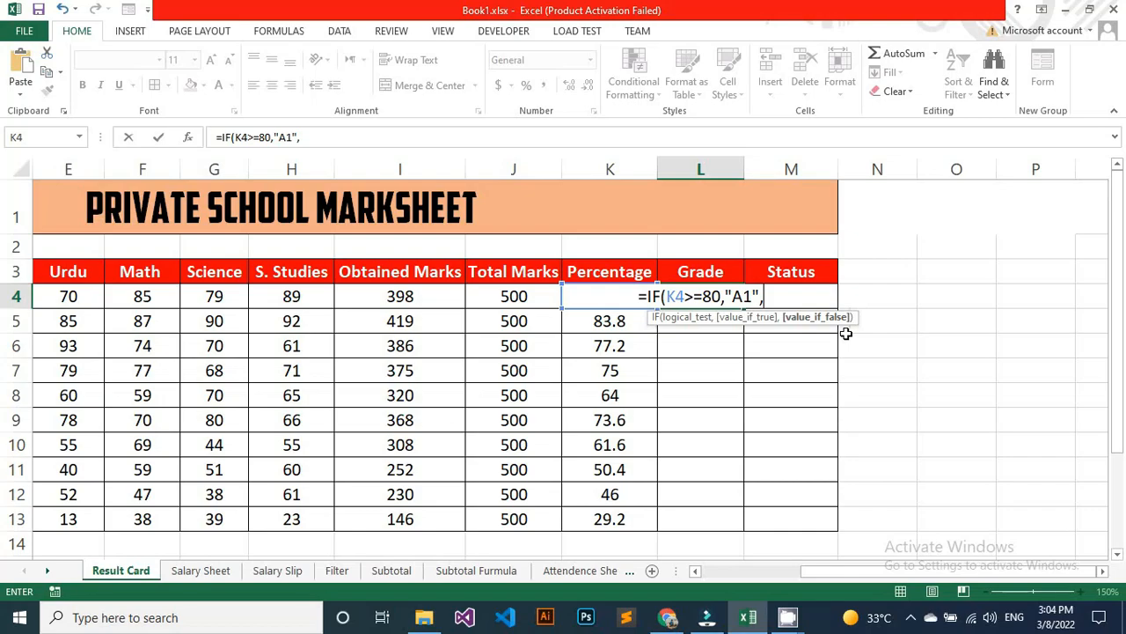
- Extend the L4 grade formula with the nested condition IF(K4>=70,"A", for the A grade
text(if)
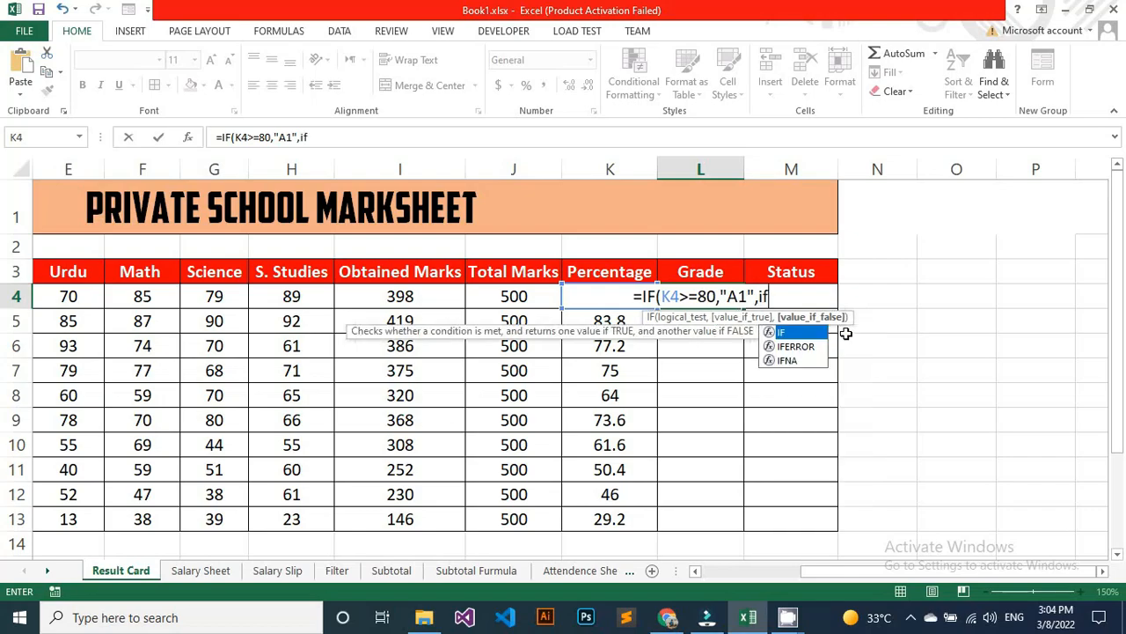
key(Tab)
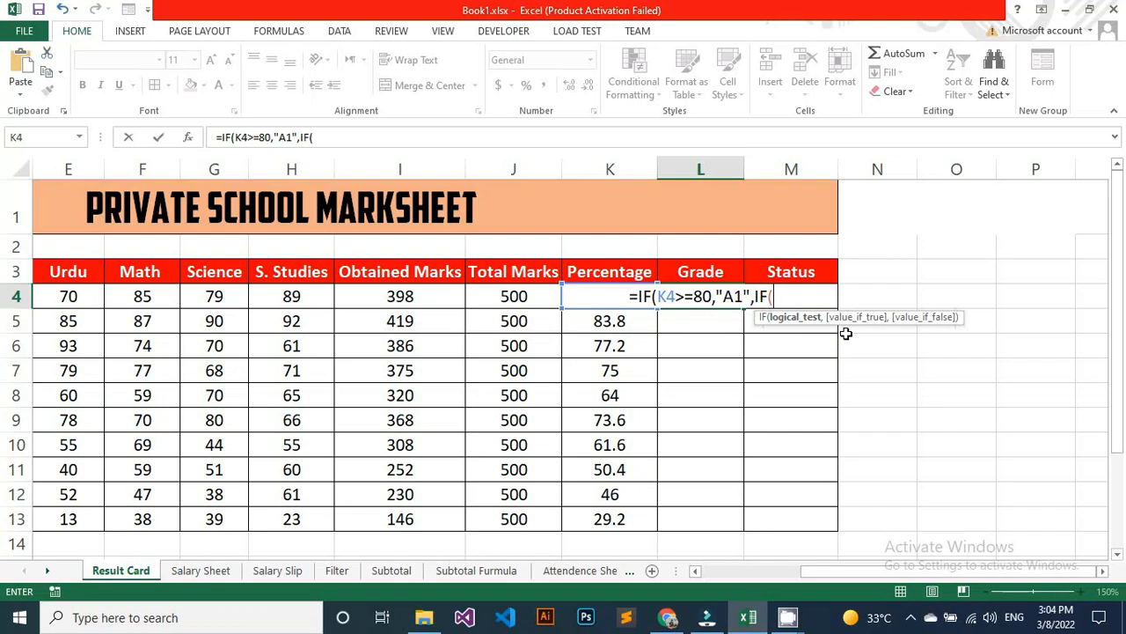
text(K4)
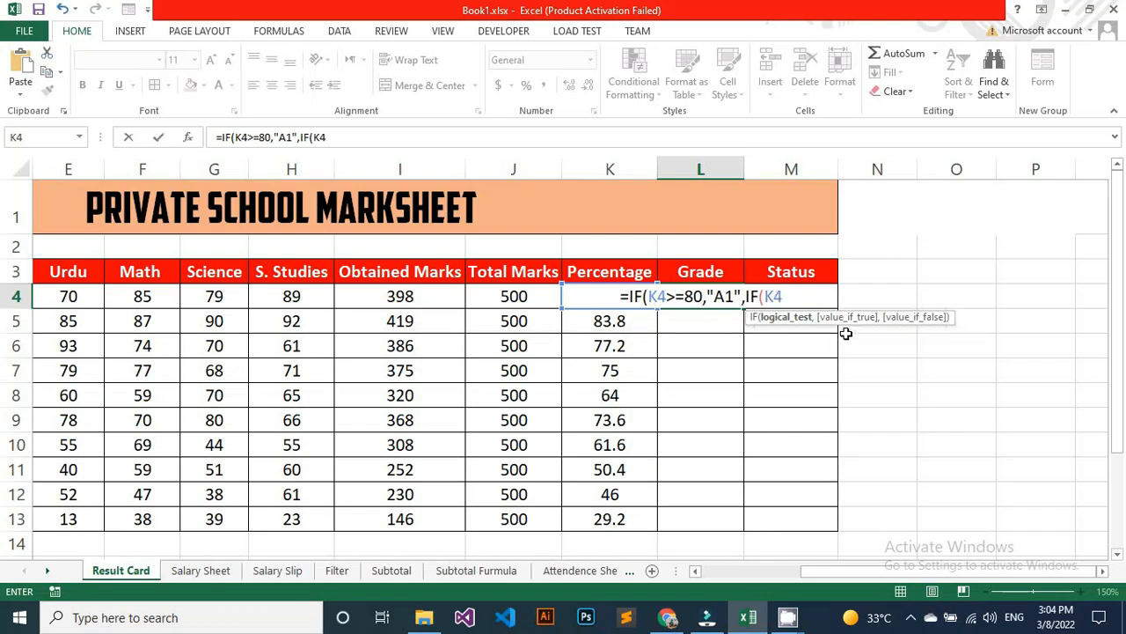
text(>)
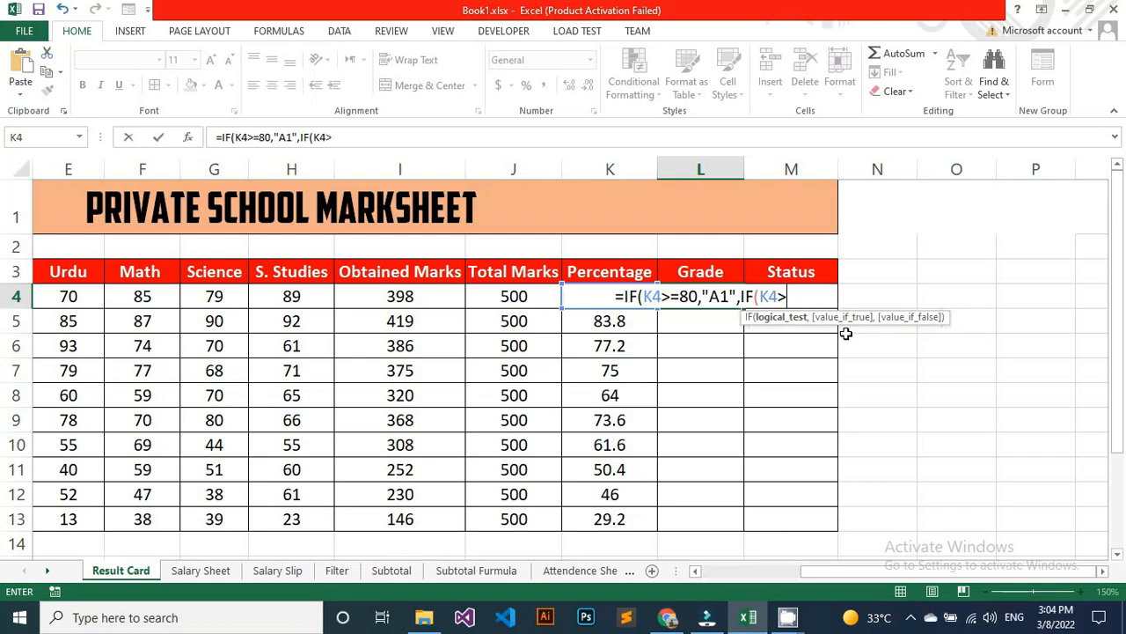
text(=70)
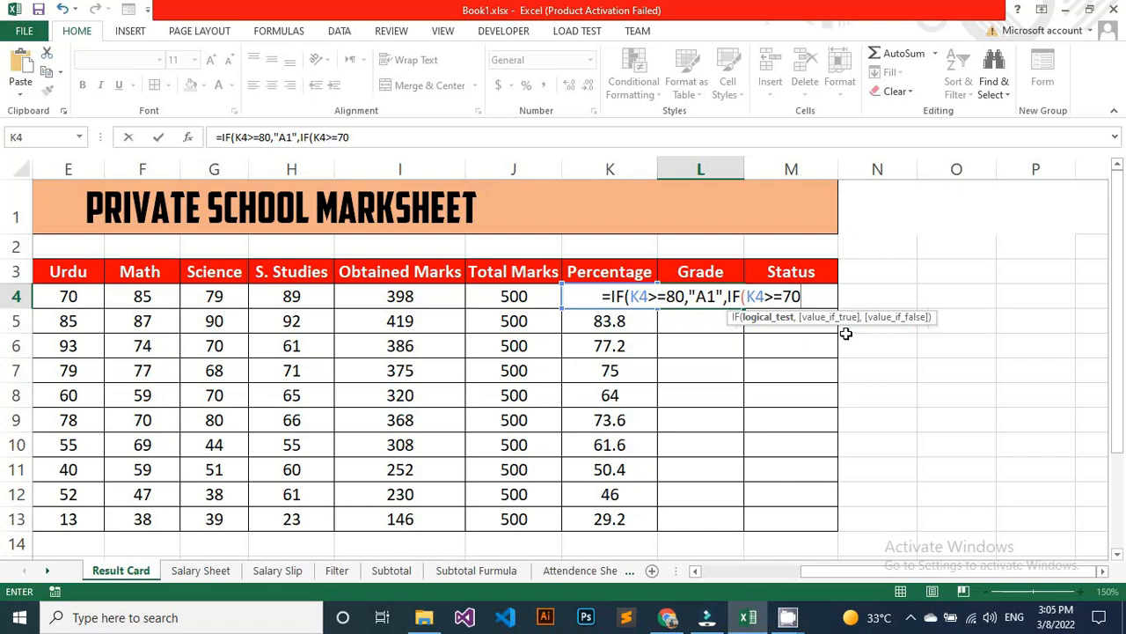
text(,")
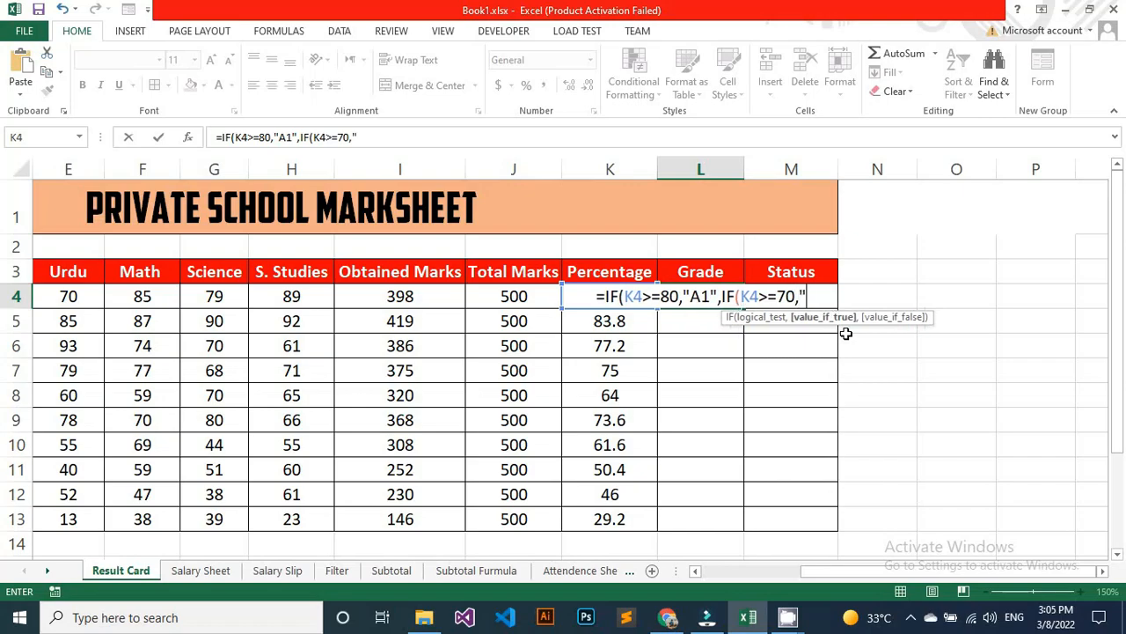
text(A)
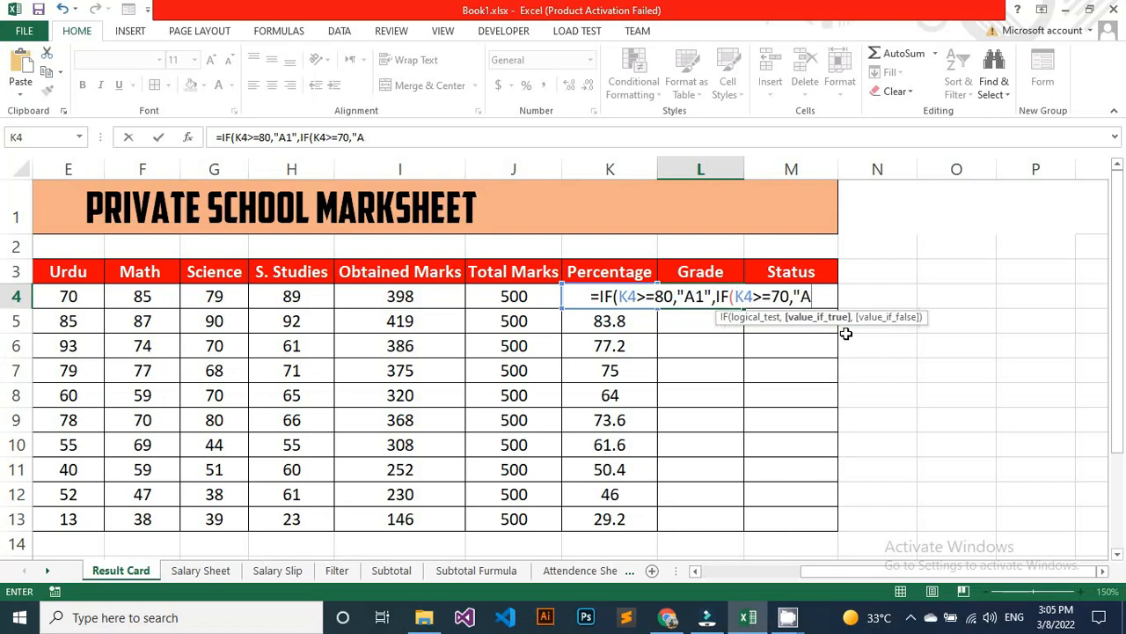
text(")
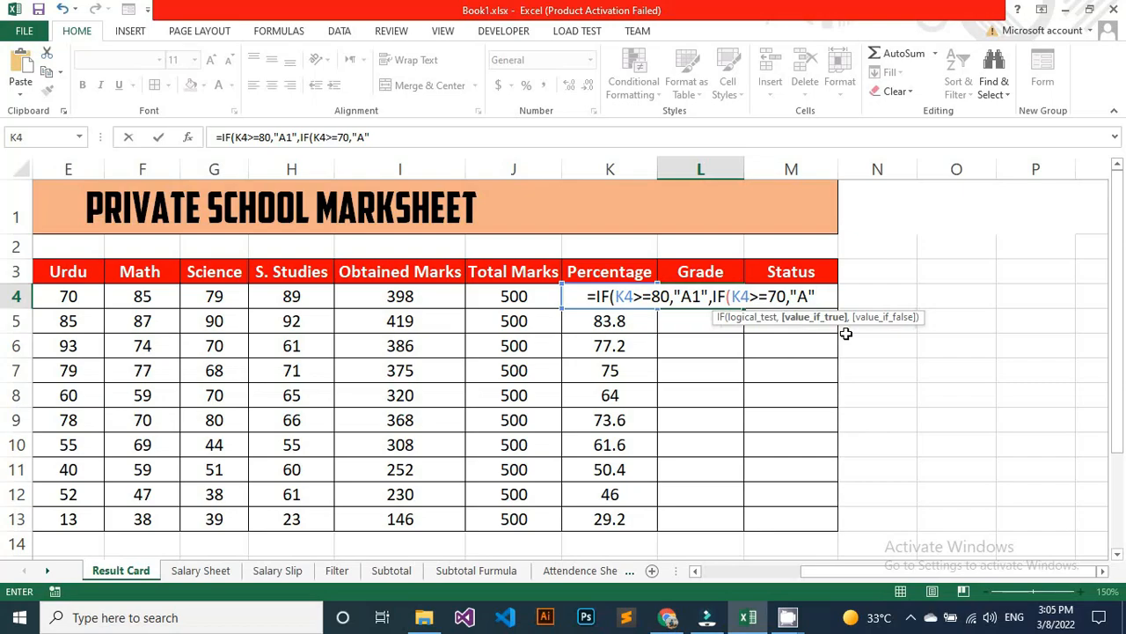
text(,)
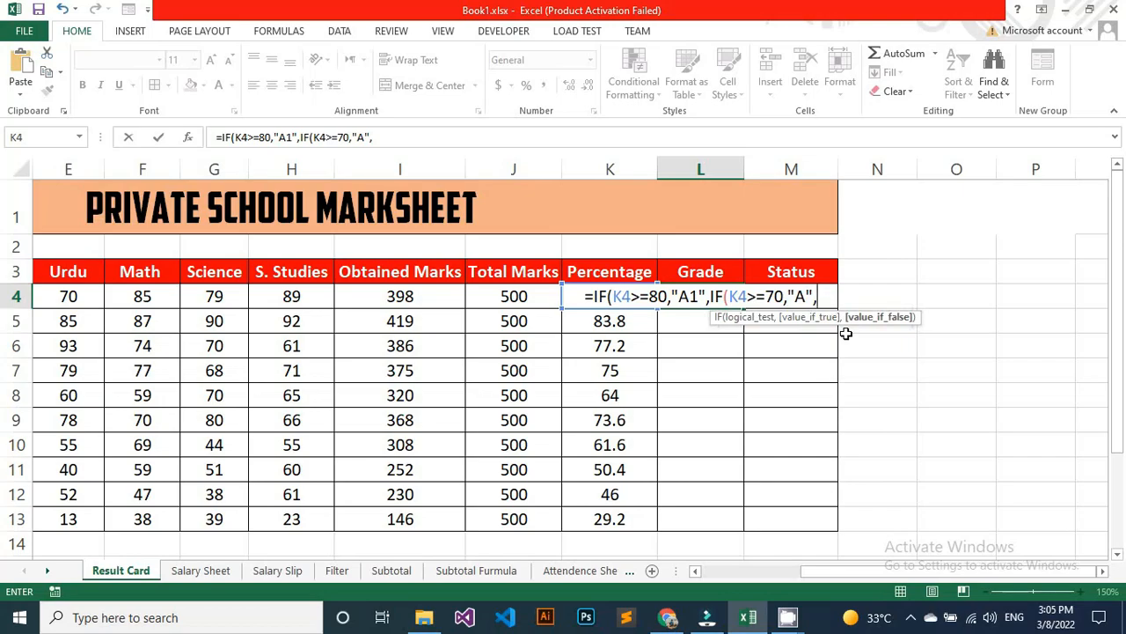
- Add the nested condition IF(K4>=60,"B", to the L4 grade formula for the B grade
text(if)
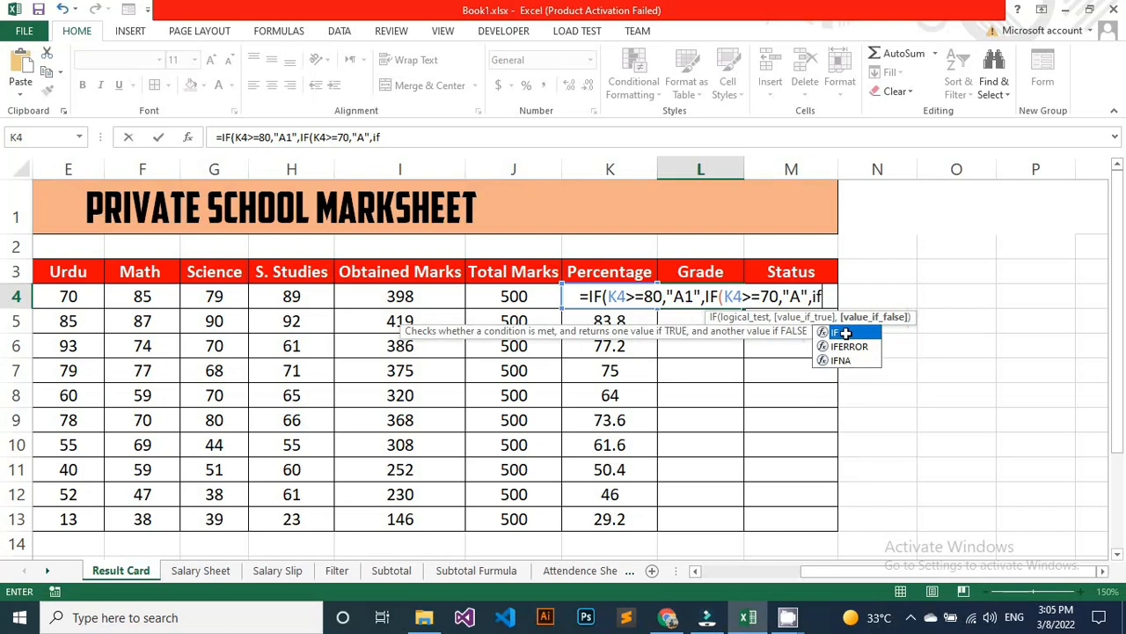
double_click(846, 332)
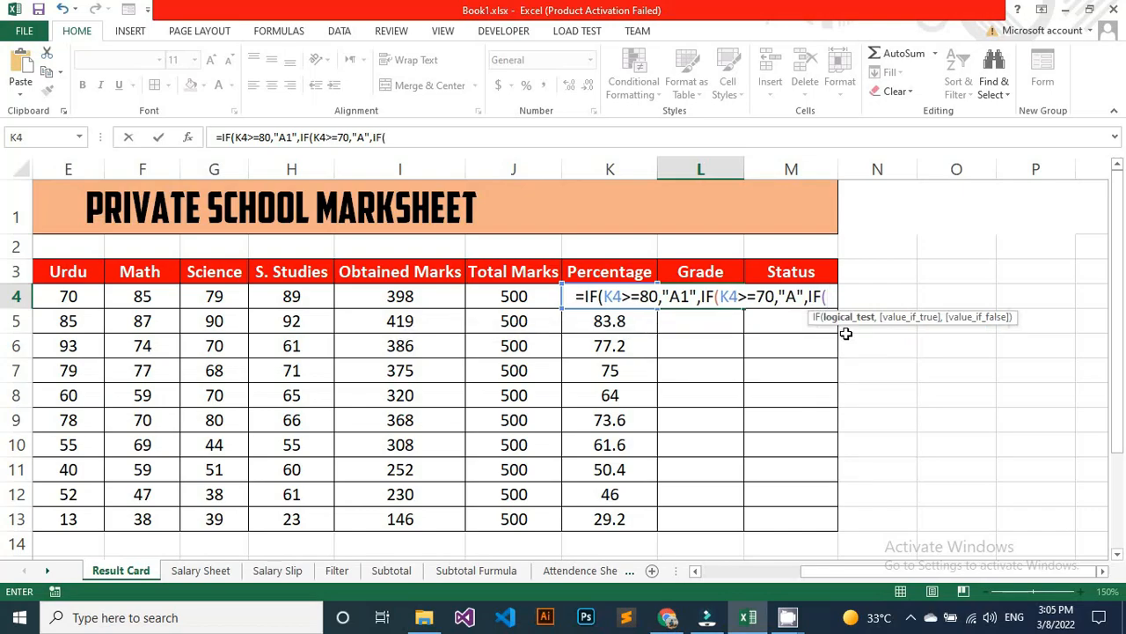
text(K4)
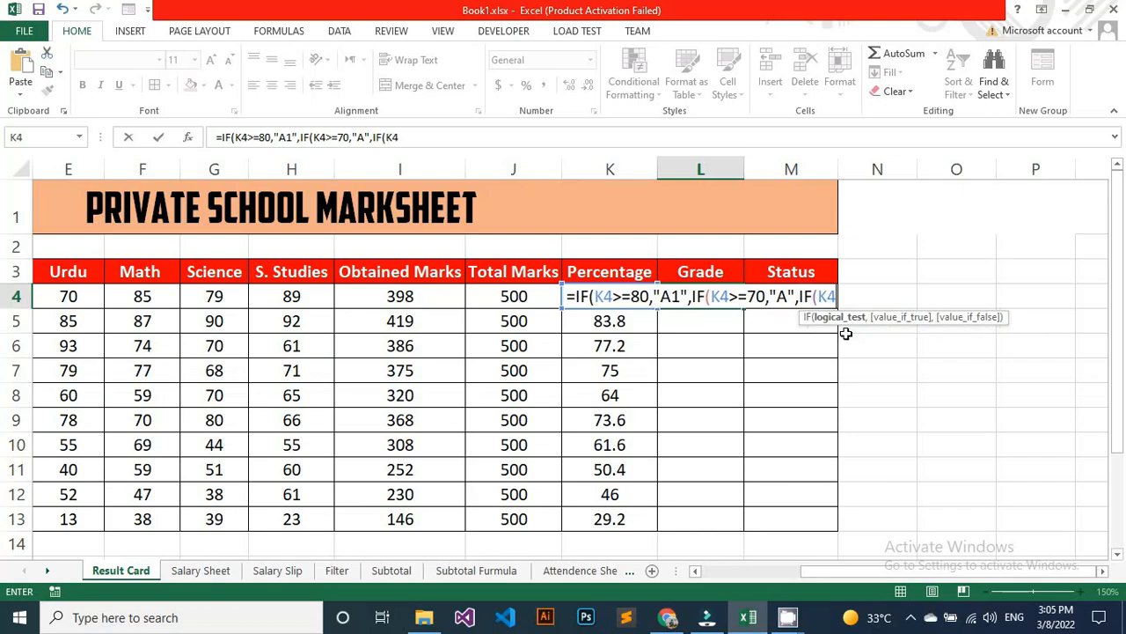
text(>=60)
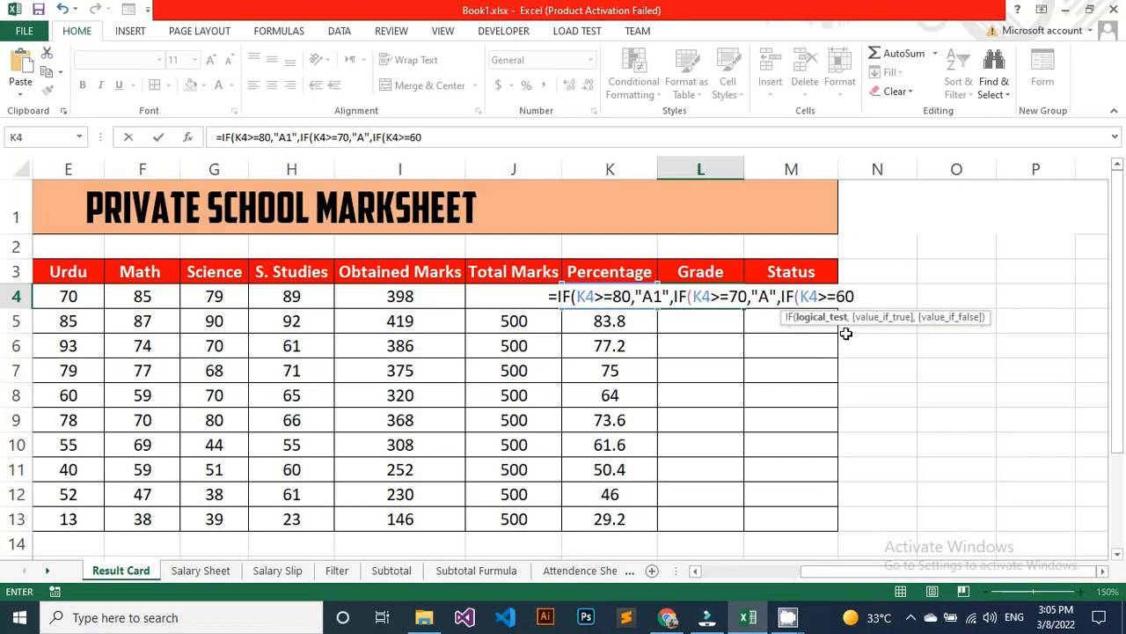
text(,)
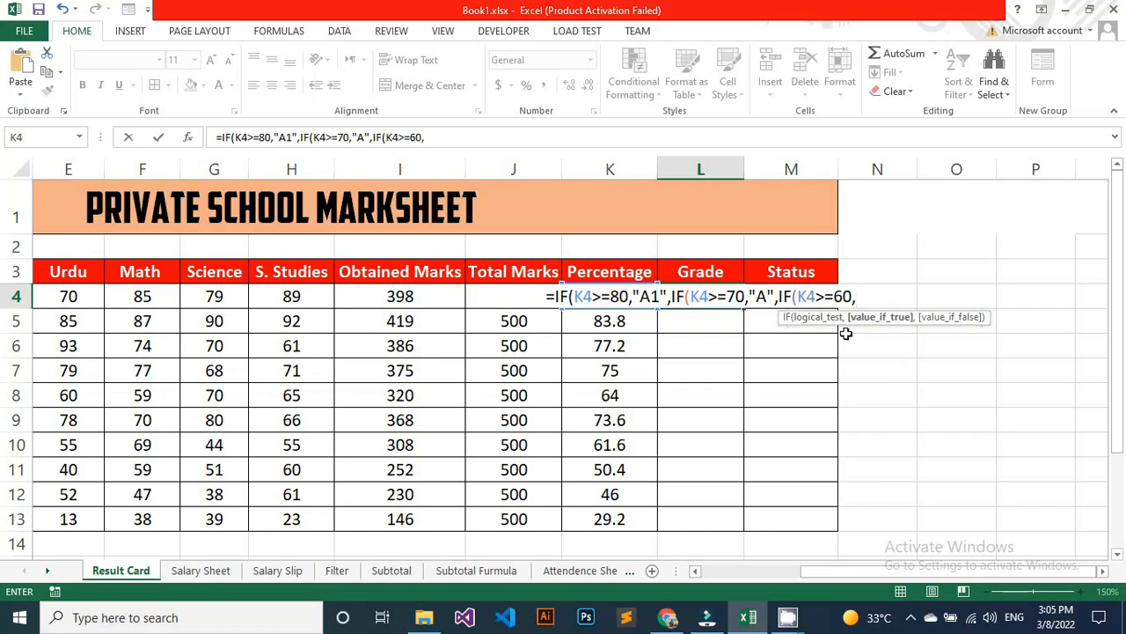
text("B")
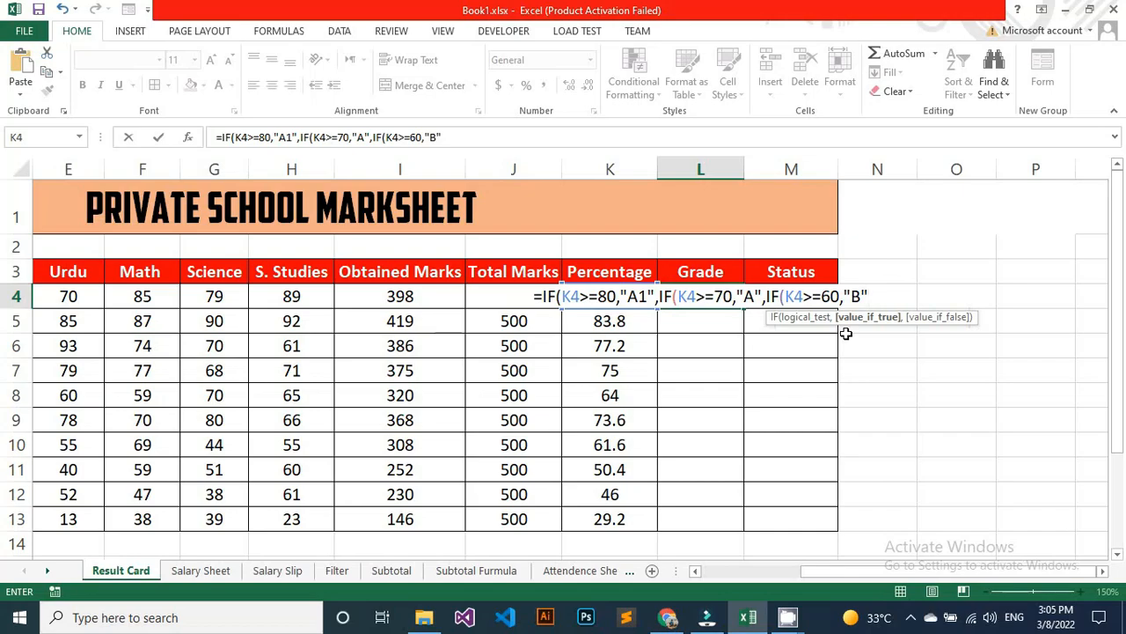
text(,)
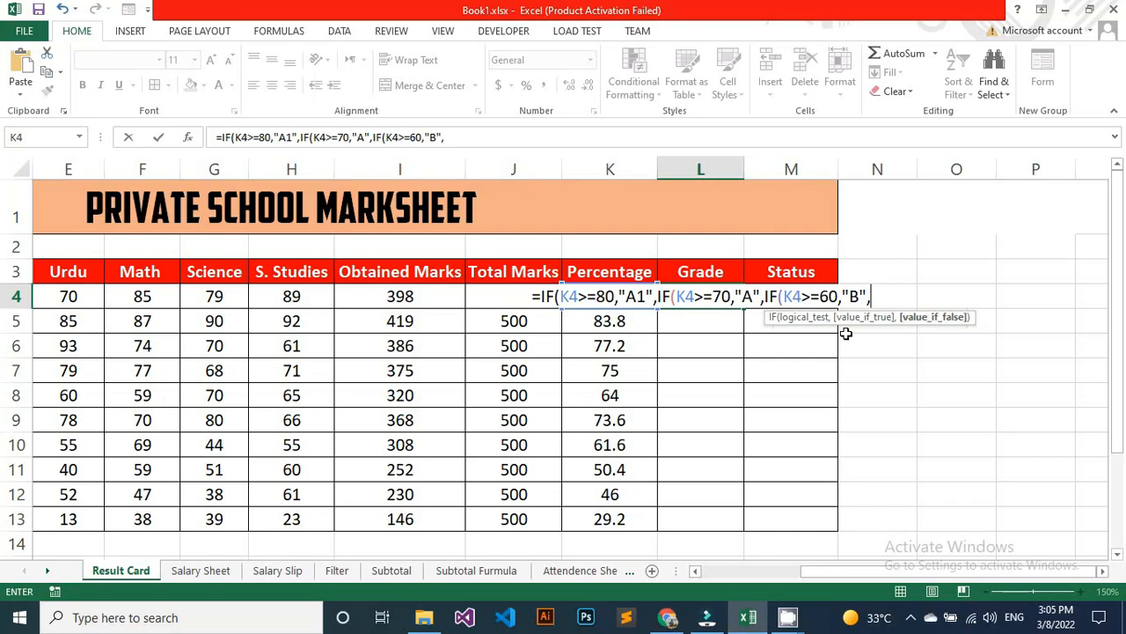
- Append IF(K4>=50,"C", to the L4 grade formula to cover the C grade
text(IF()
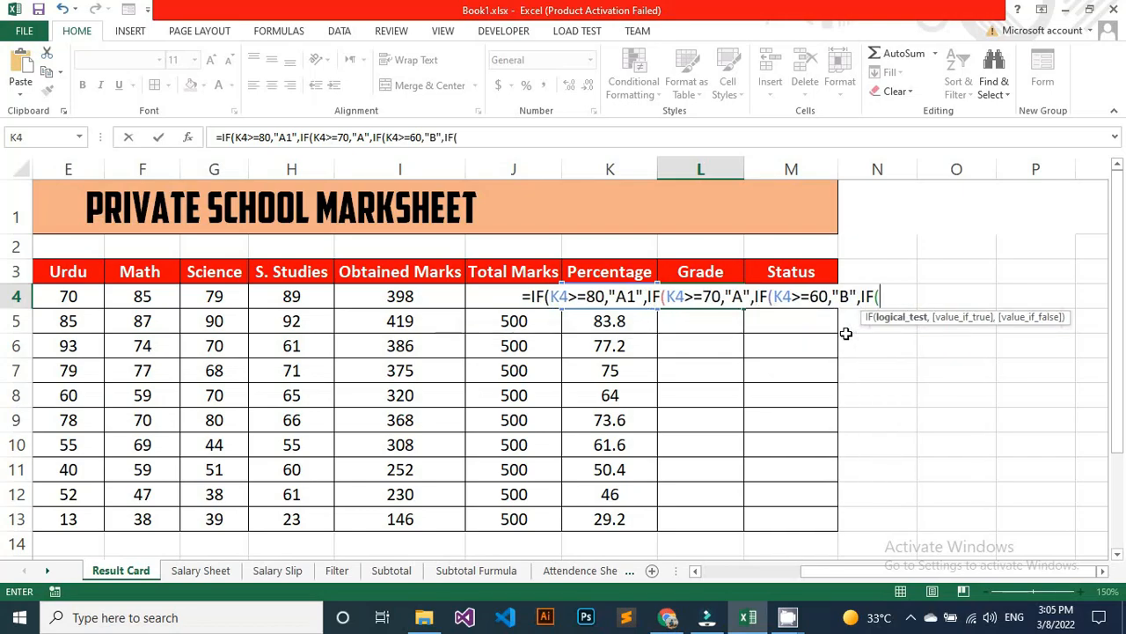
text(K4)
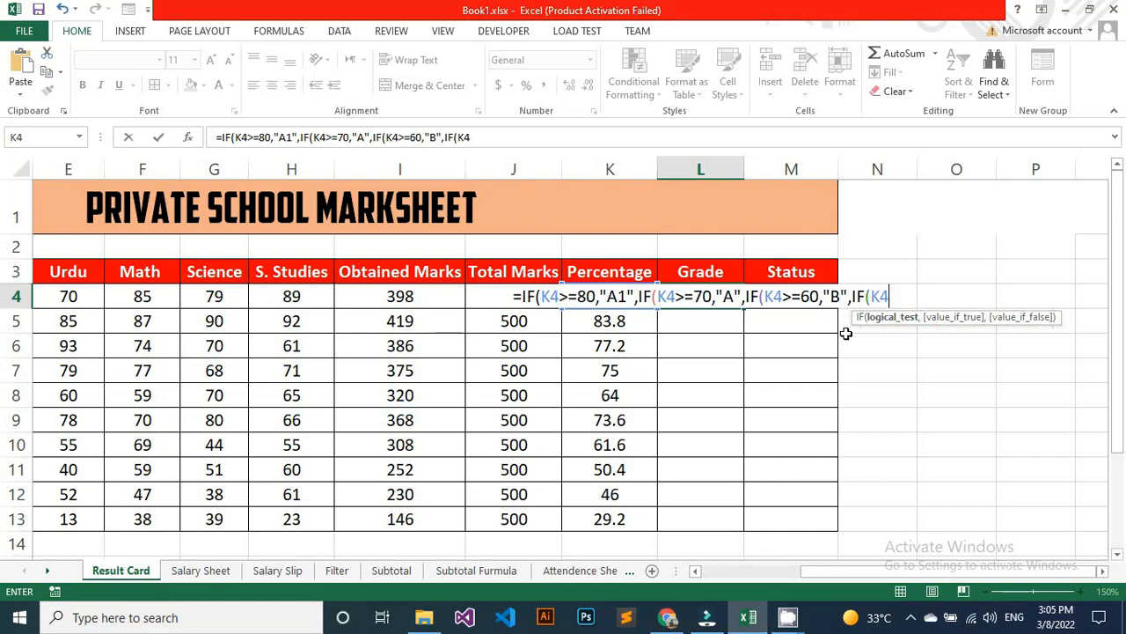
text(>)
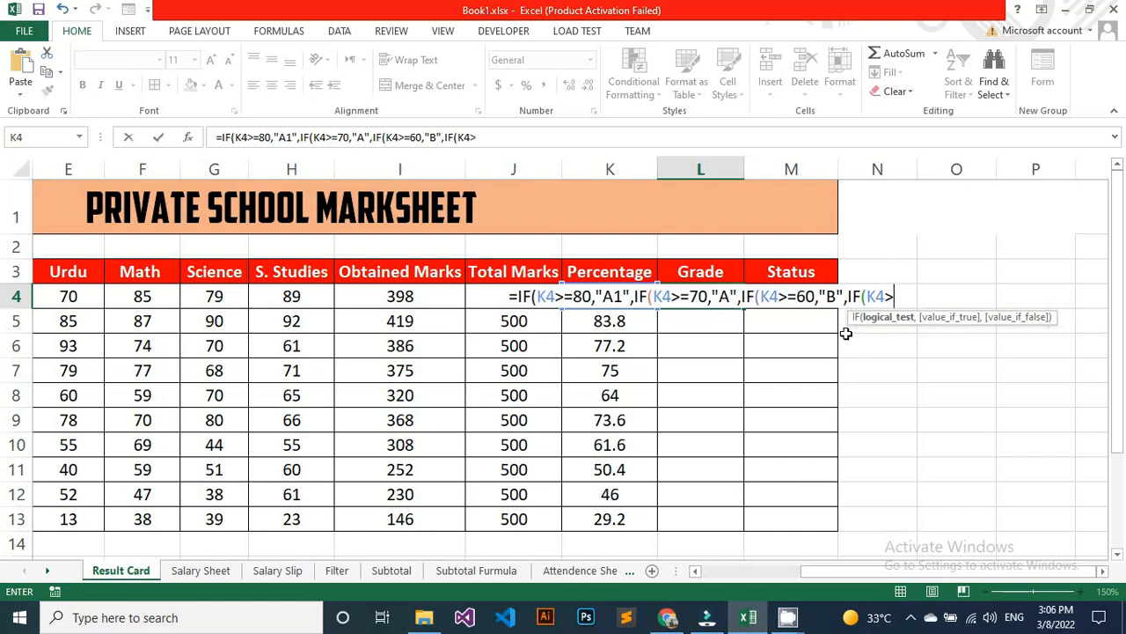
text(=50)
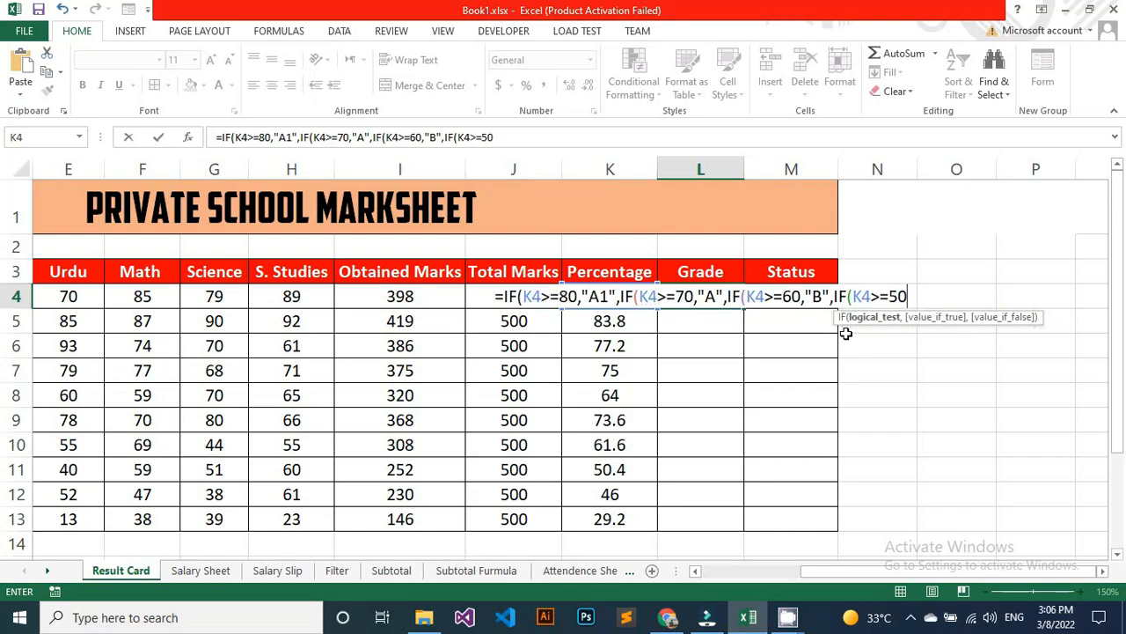
text(,")
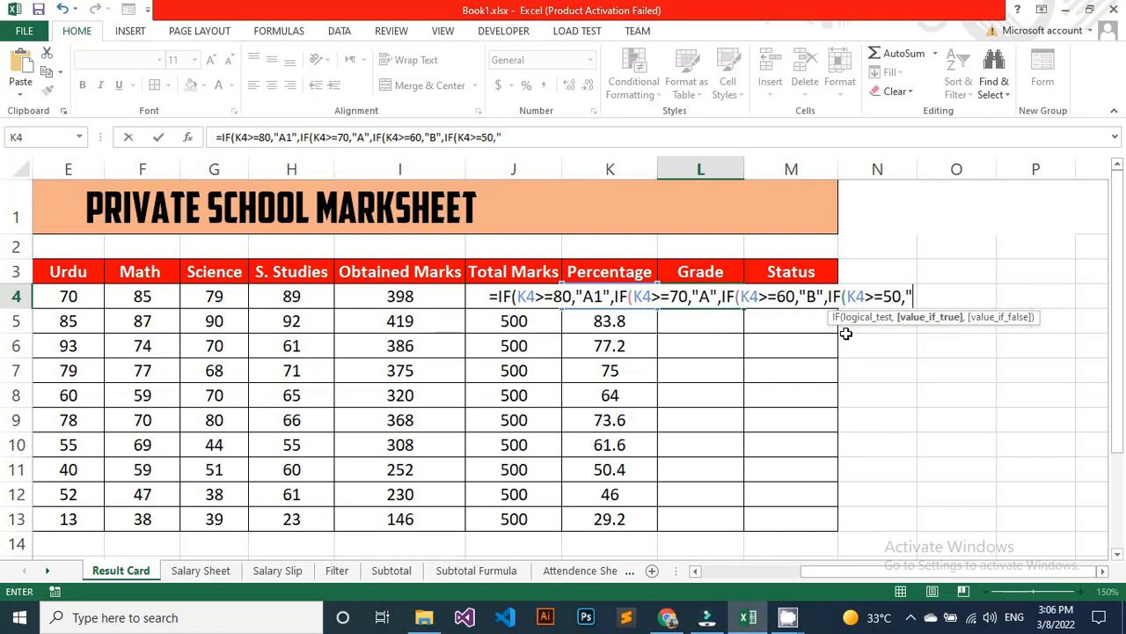
text(C")
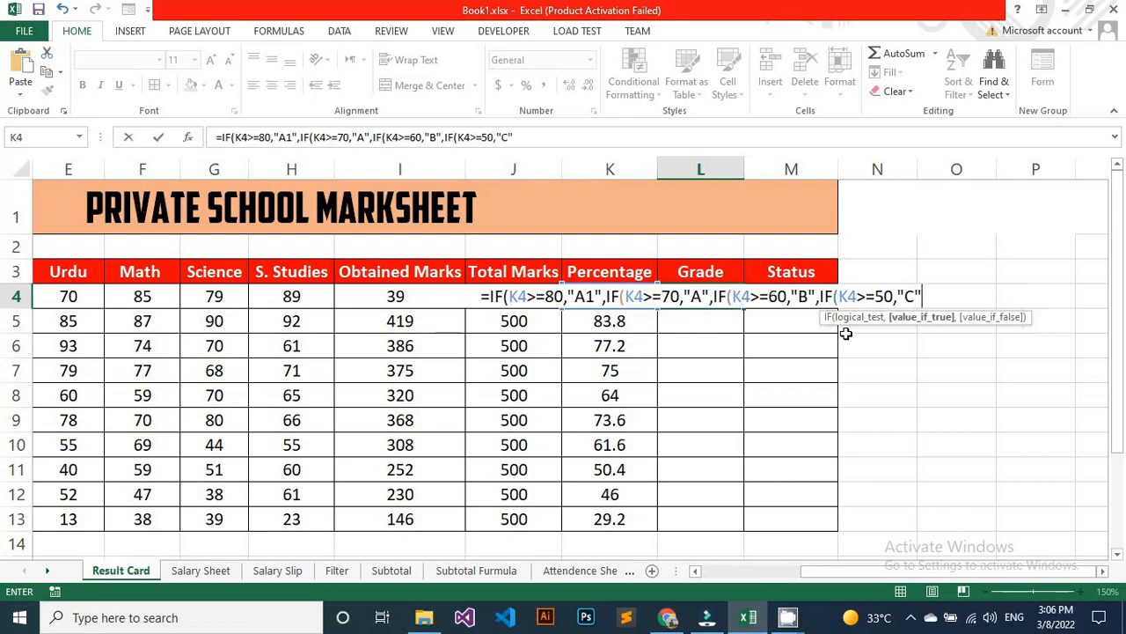
text(,)
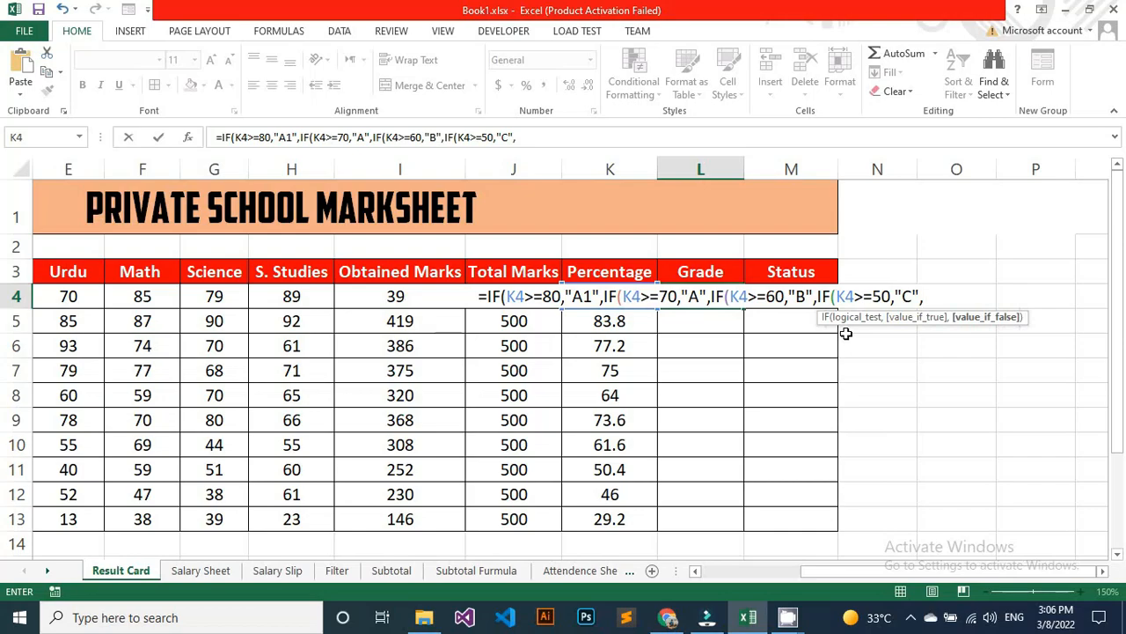
- Append the nested condition IF(K4>=40,"D", to the L4 grade formula for the D grade
text(if)
key(Tab)
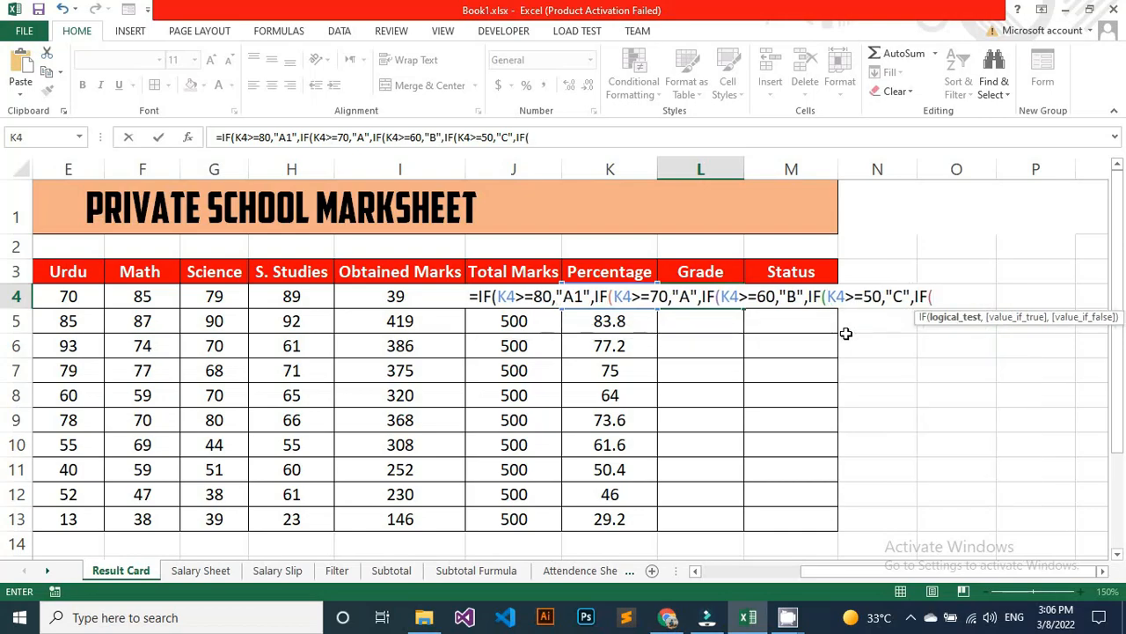
text(K)
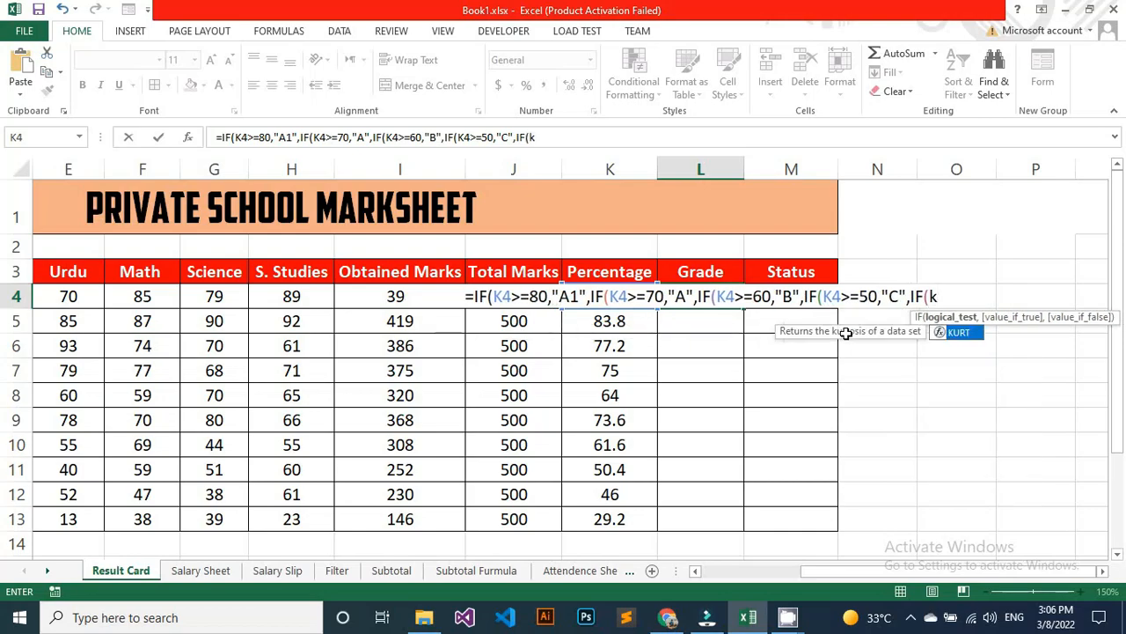
text(4)
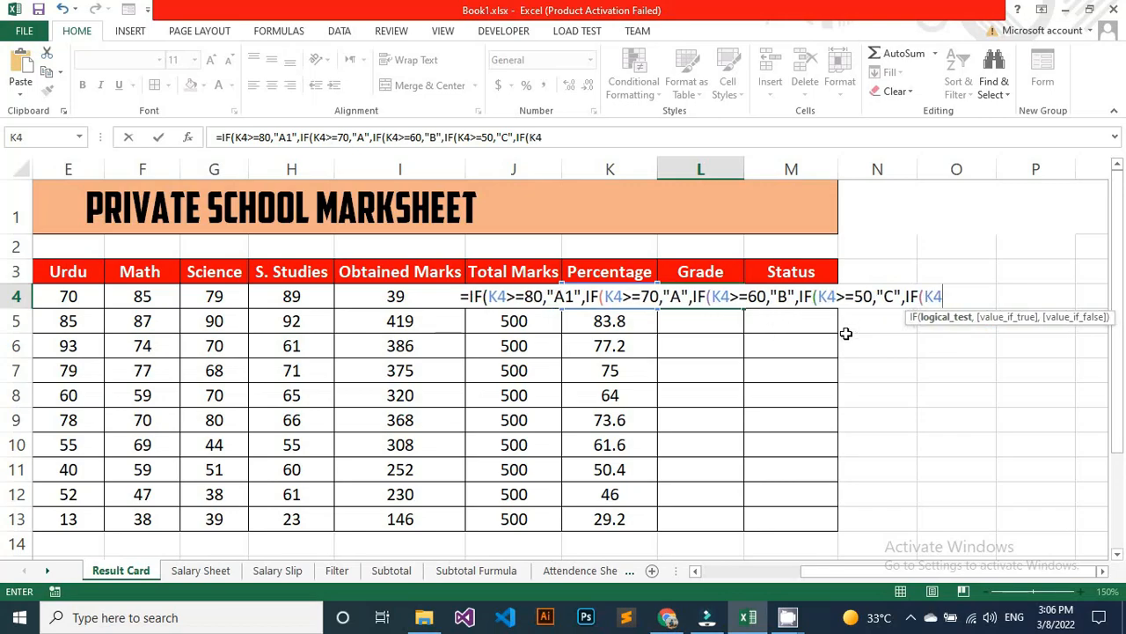
text(>=)
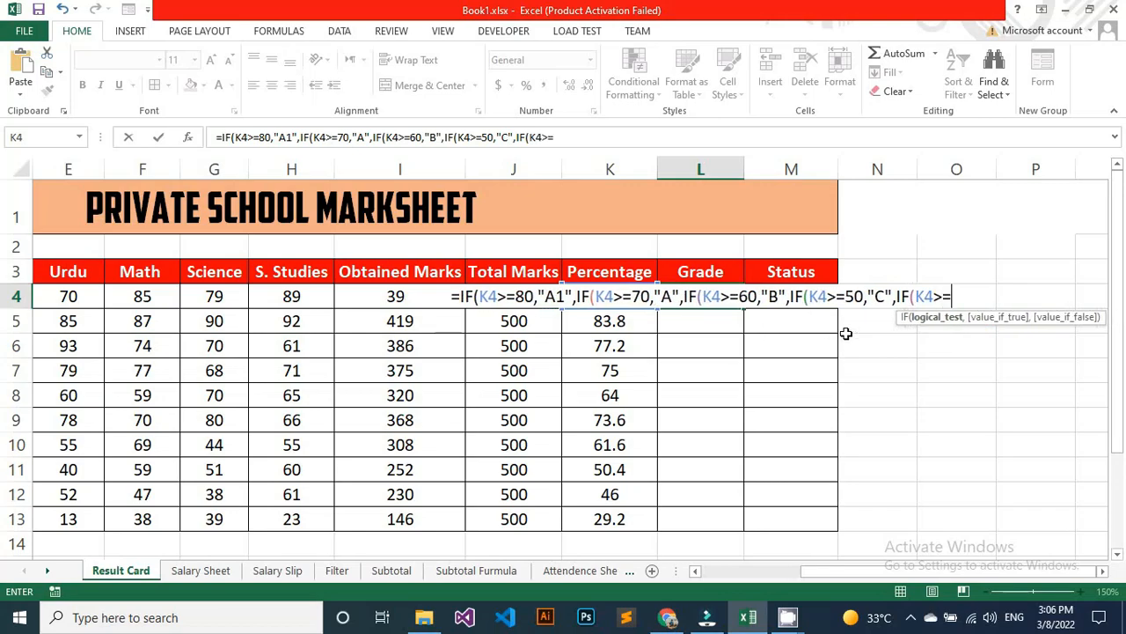
text(40)
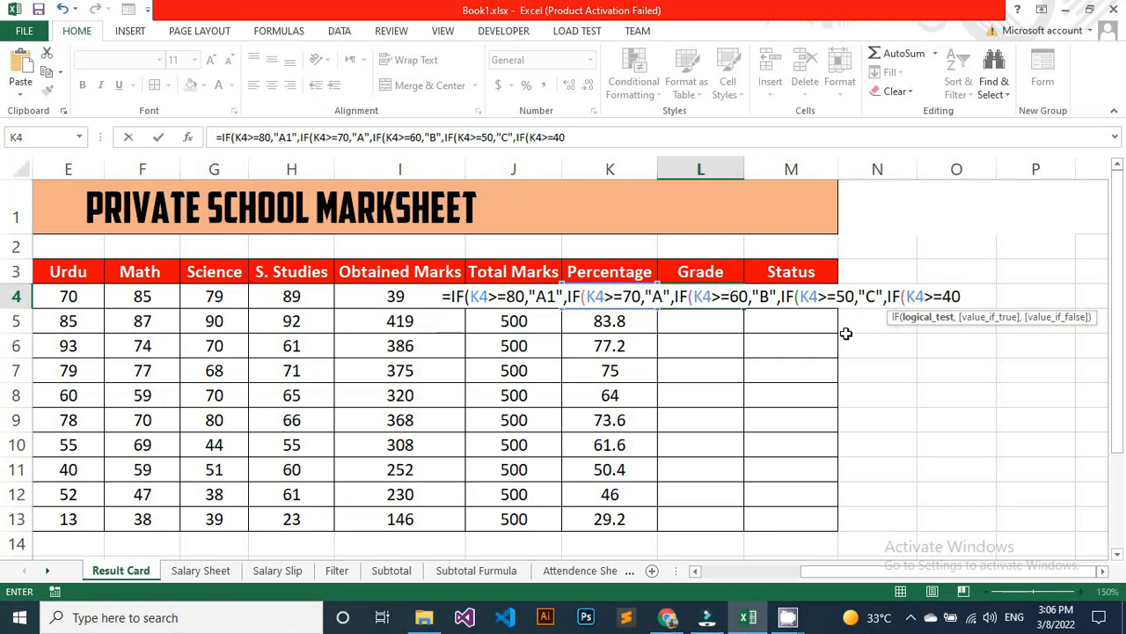
text(,"D)
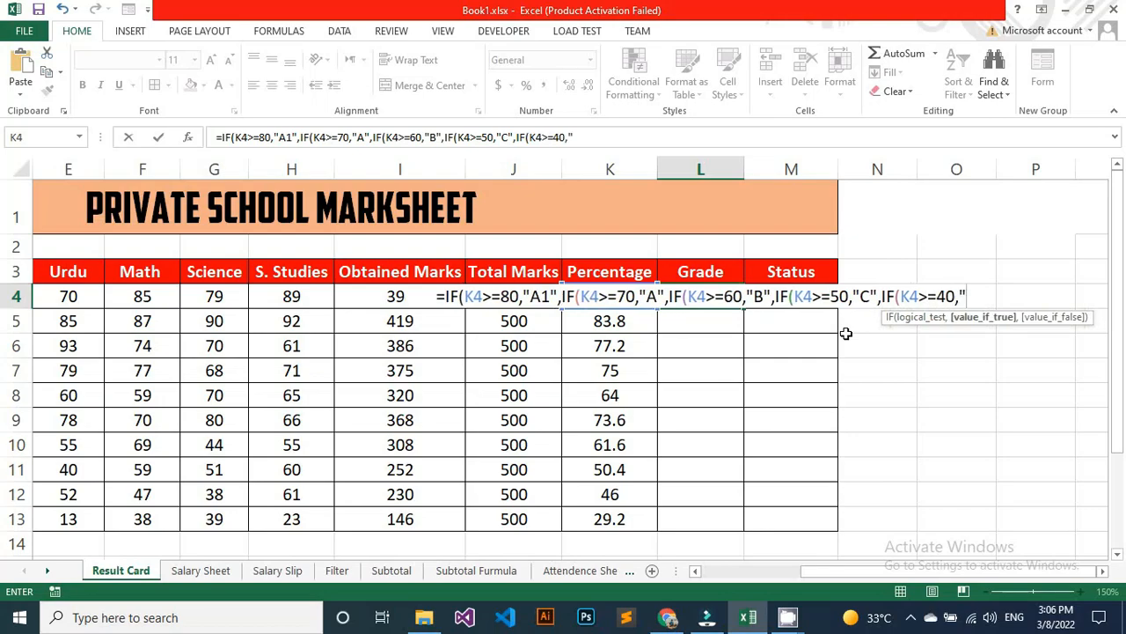
text(")
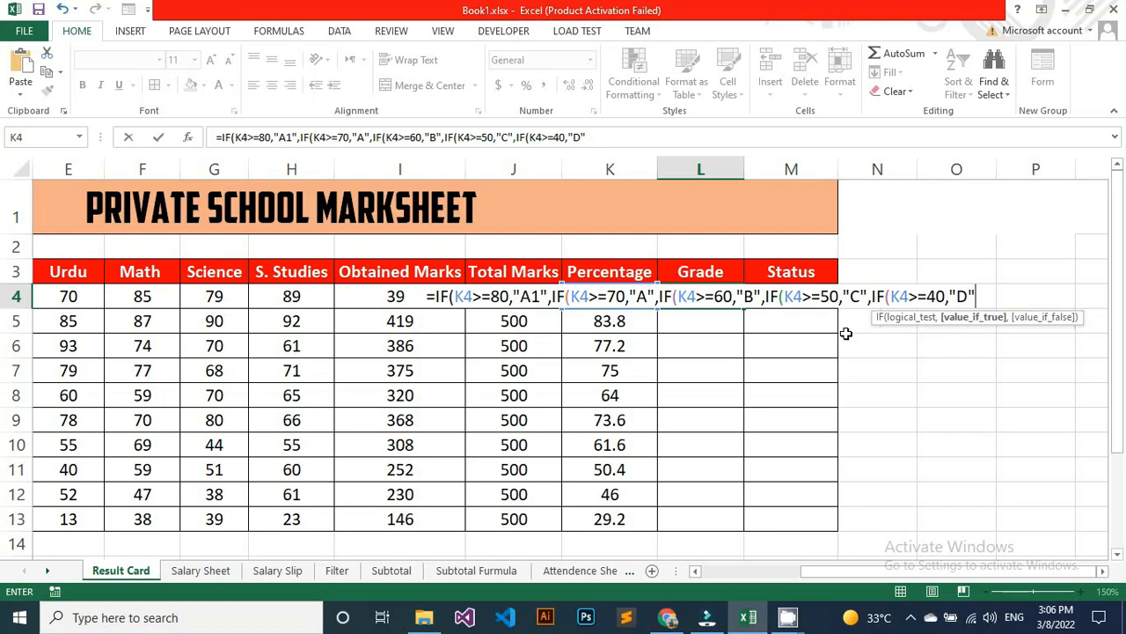
text(,)
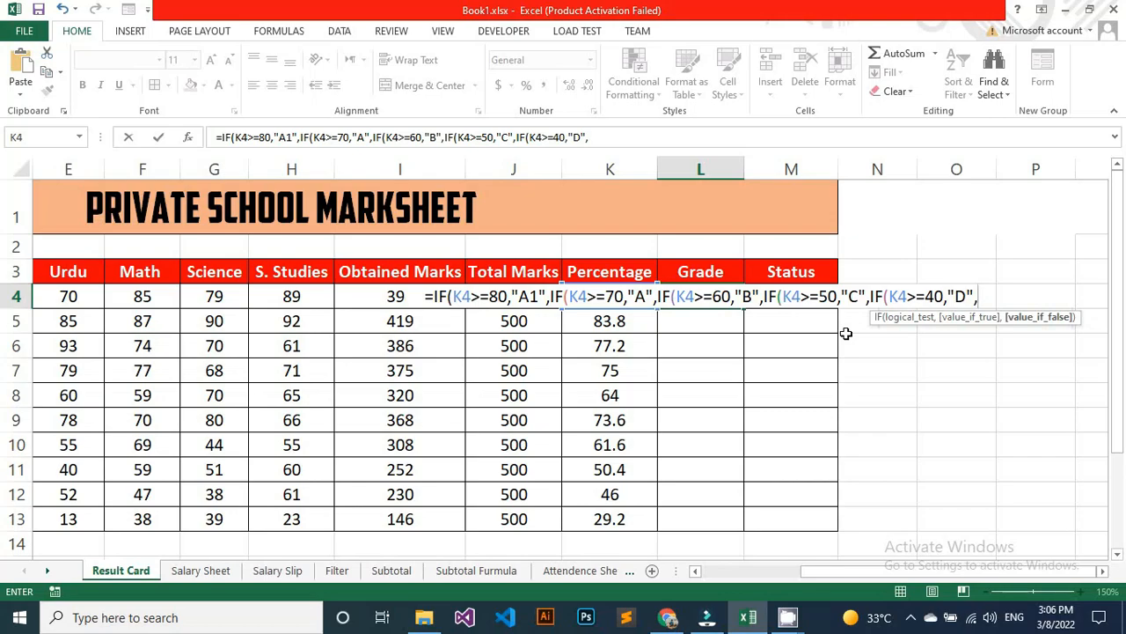
- Extend the L4 grade formula with IF(K4>=33,"E", to assign the E grade
text(if)
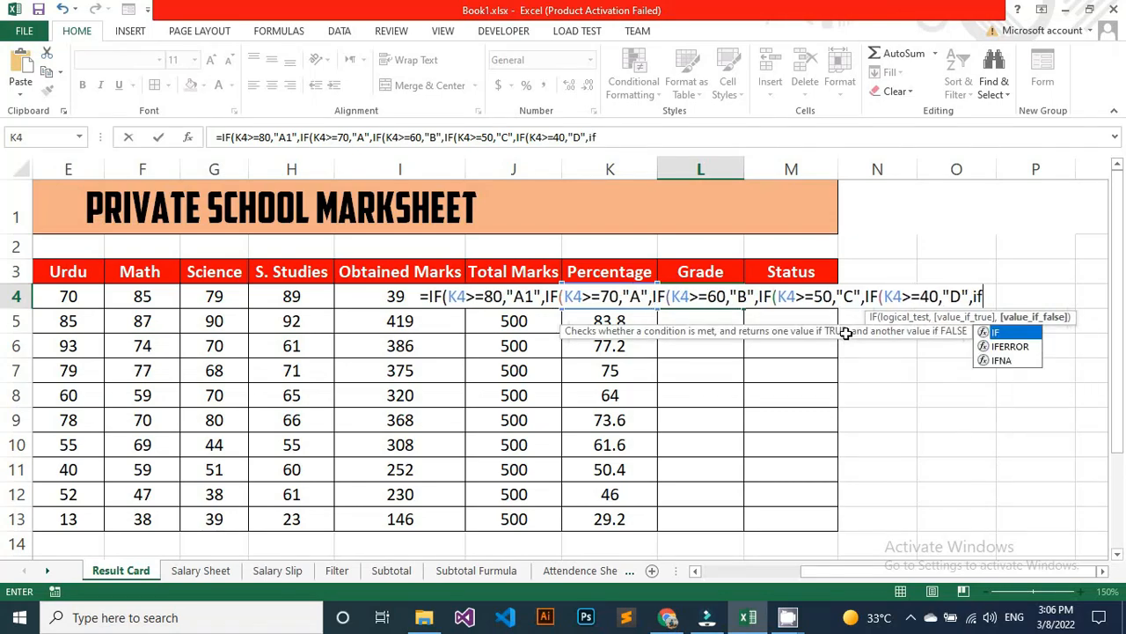
key(Tab)
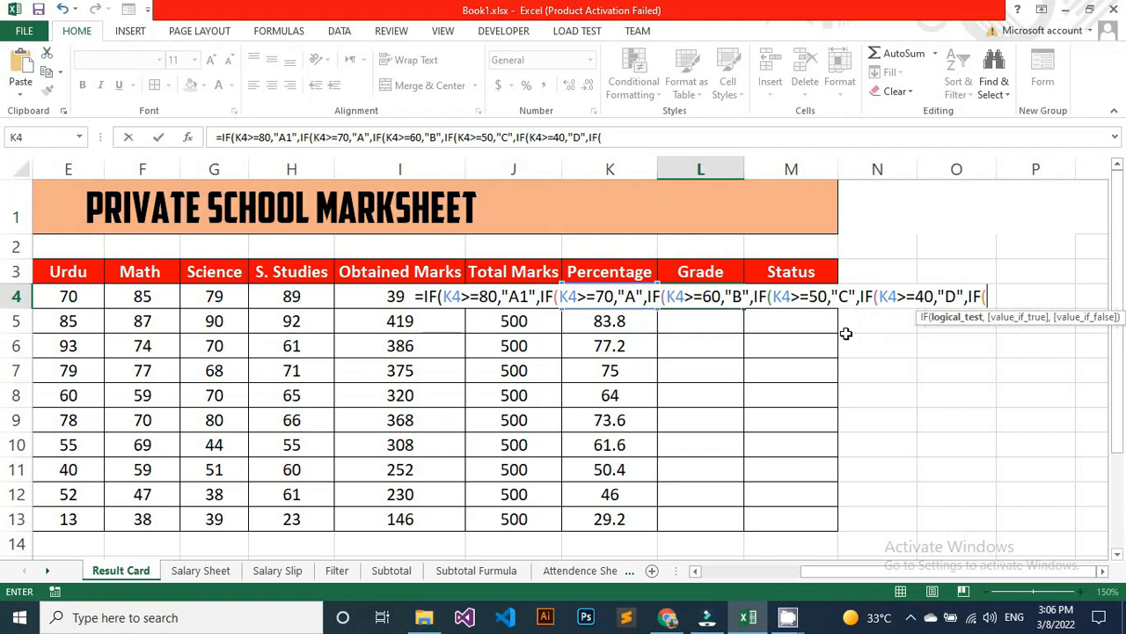
text(K4)
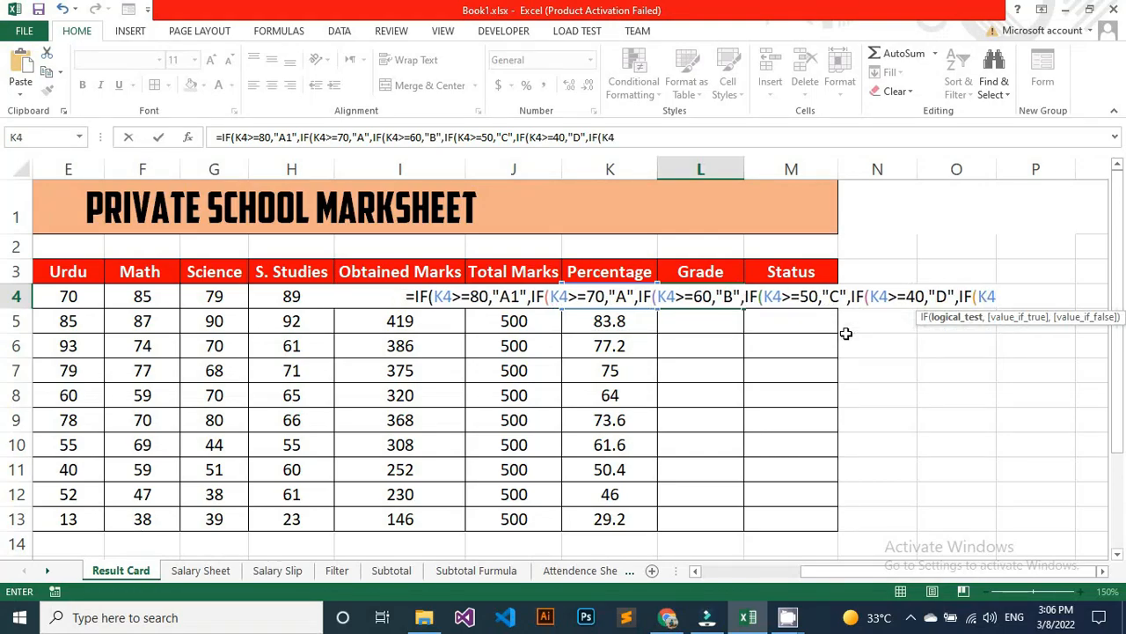
text(>=)
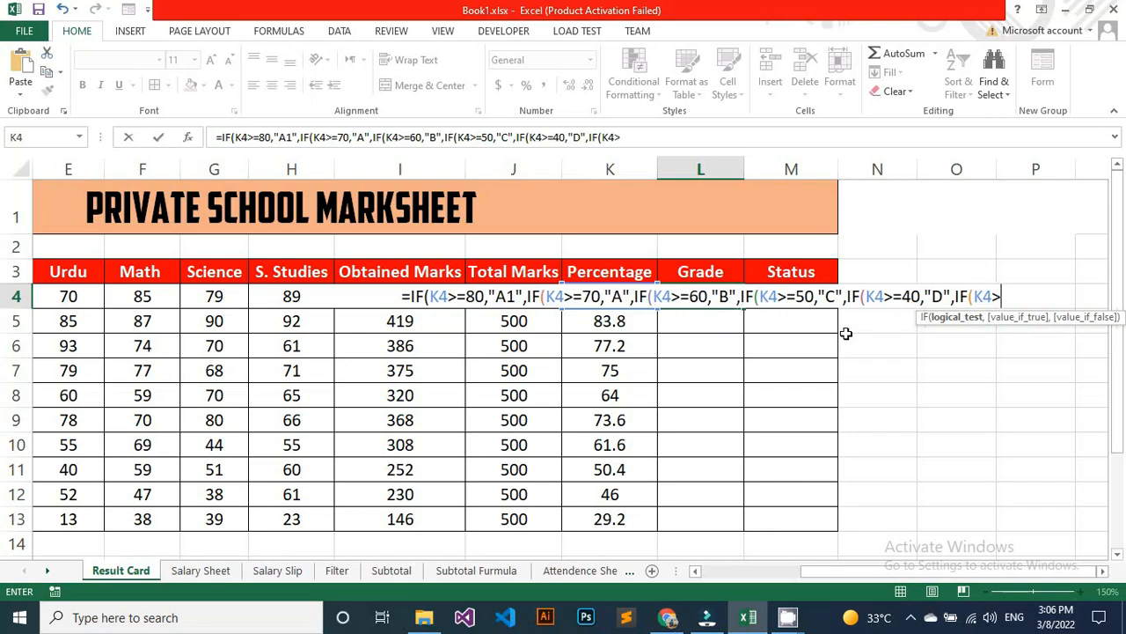
text(33)
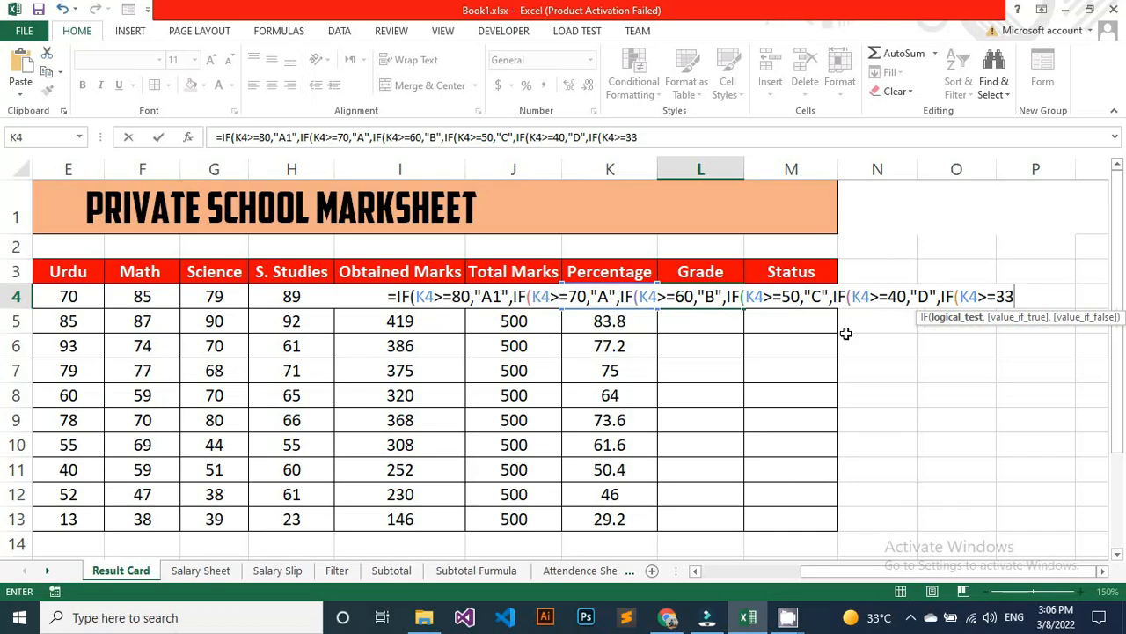
text(,")
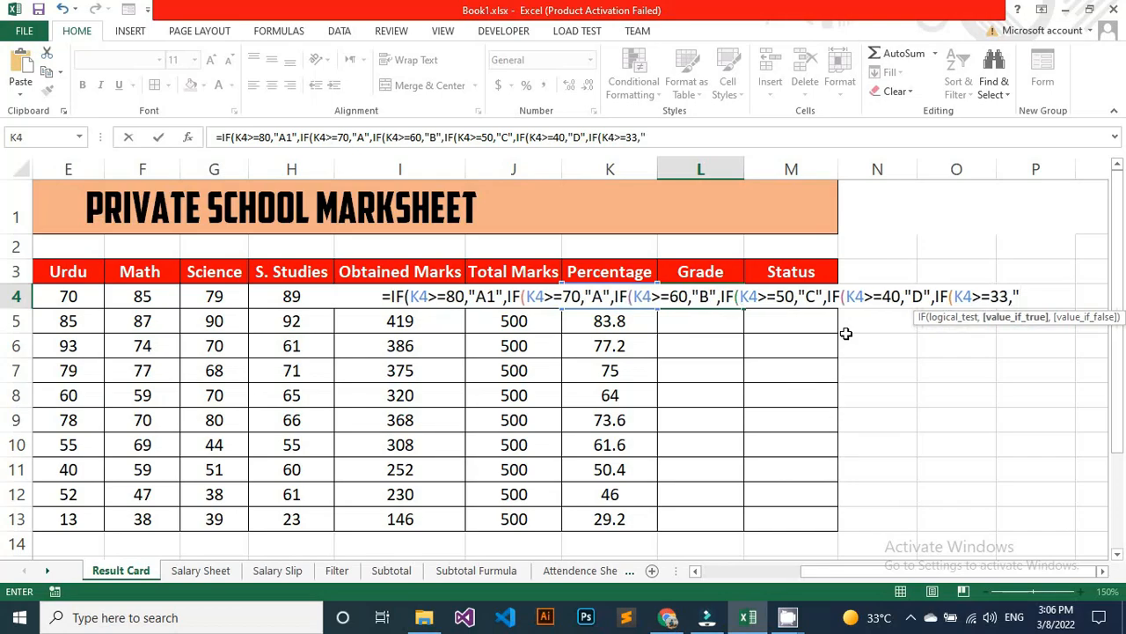
text(E")
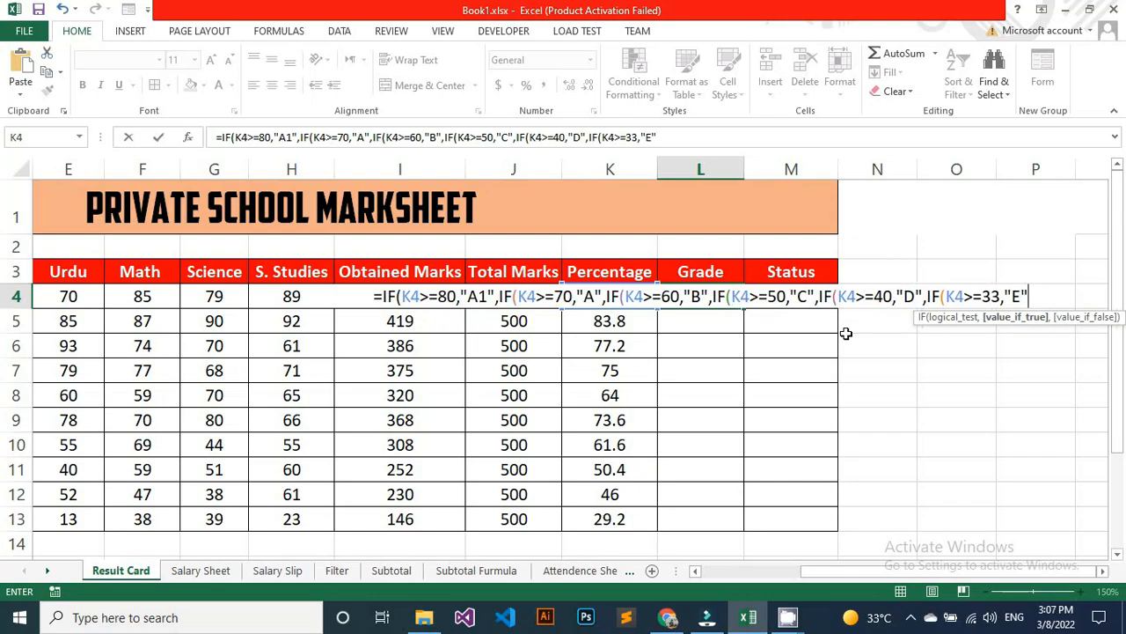
text(,)
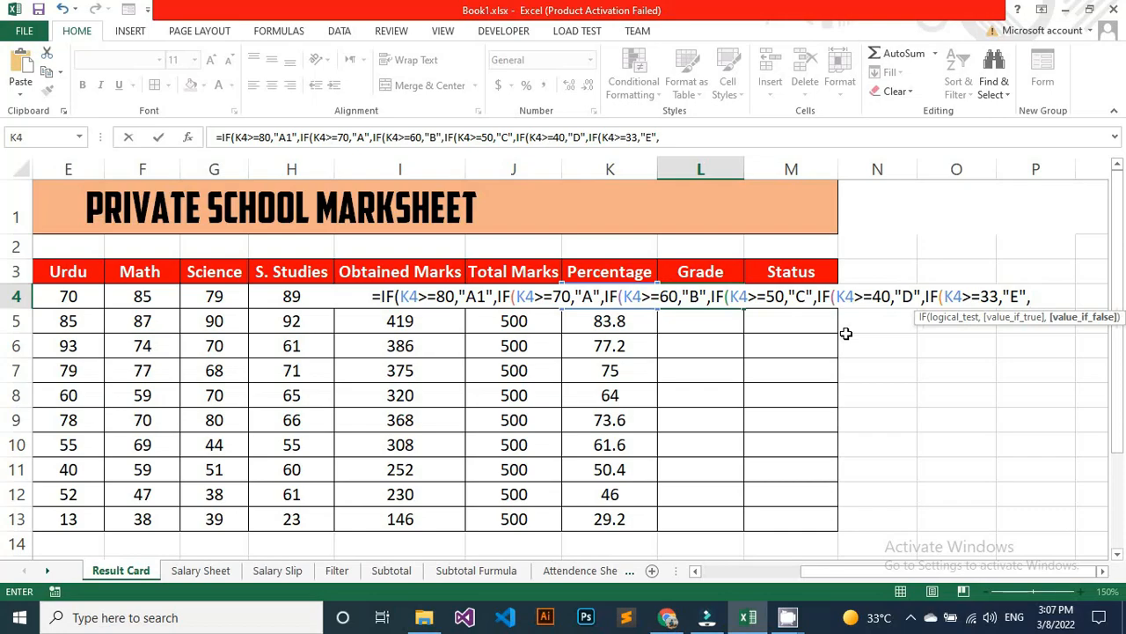
- Add the last nested condition IF(K4<=32,"F" to the L4 grade formula for failing percentages
text(IF()
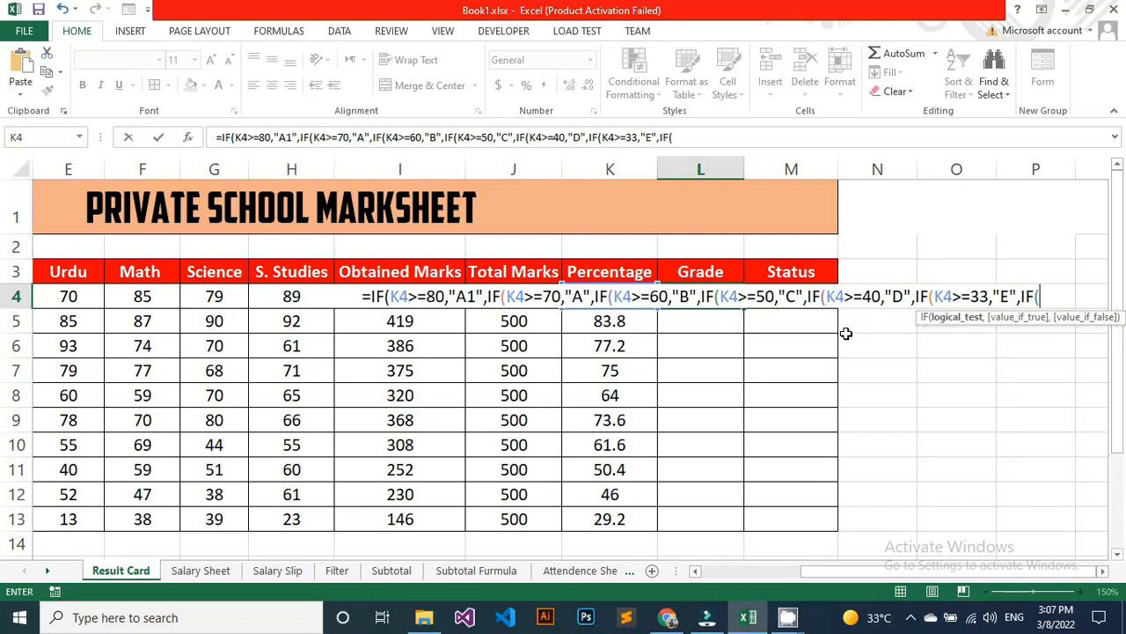
text(K4)
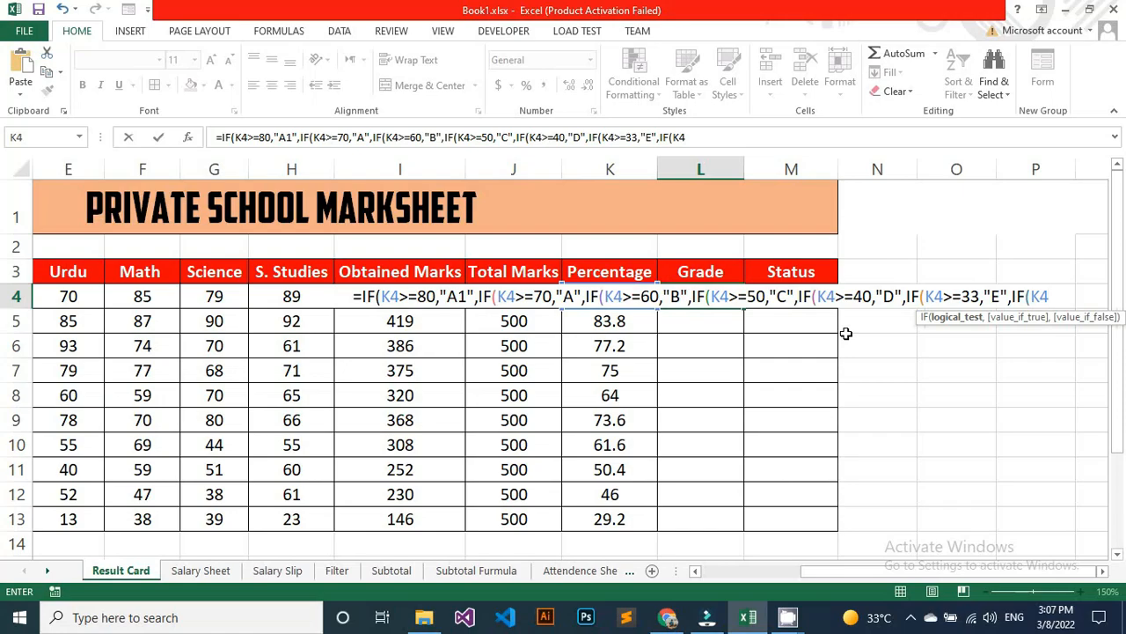
text(<)
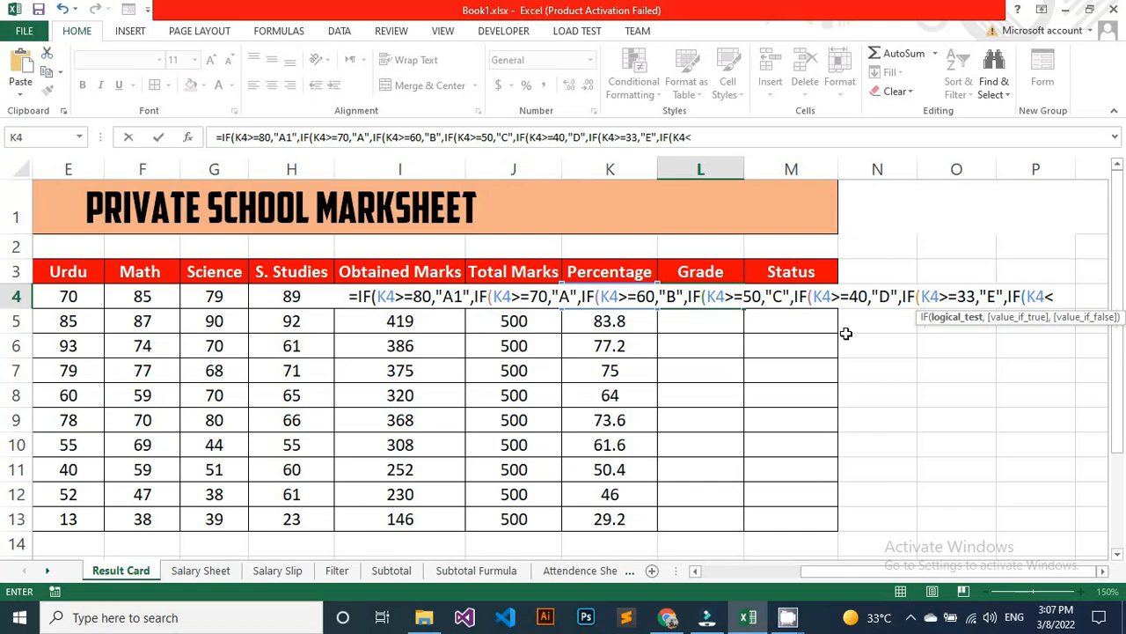
text(3)
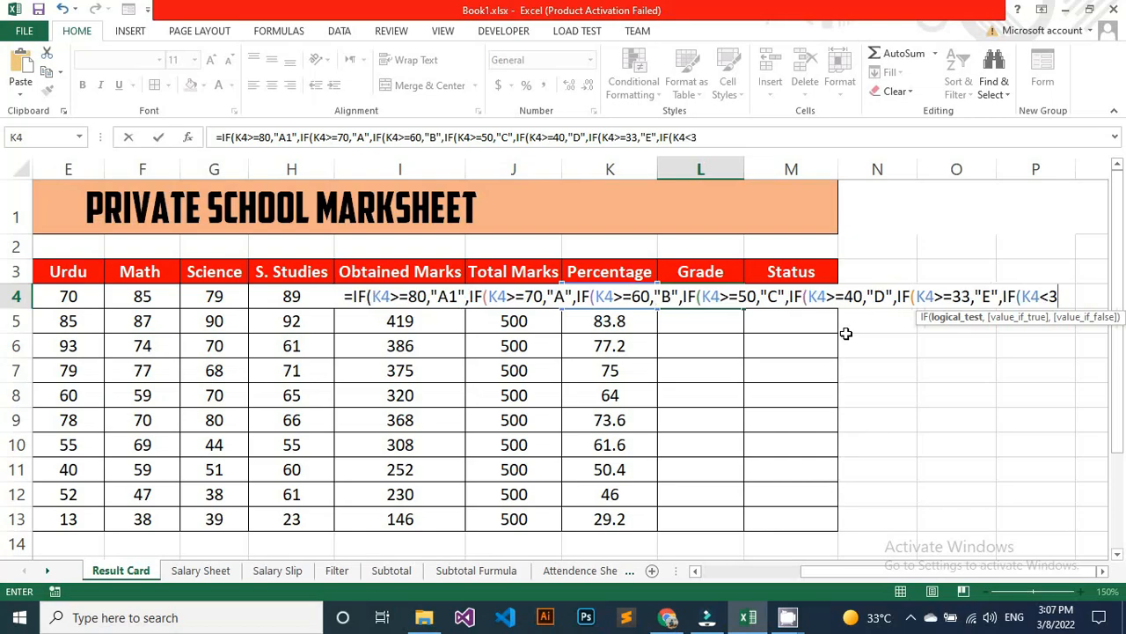
key(BackSpace)
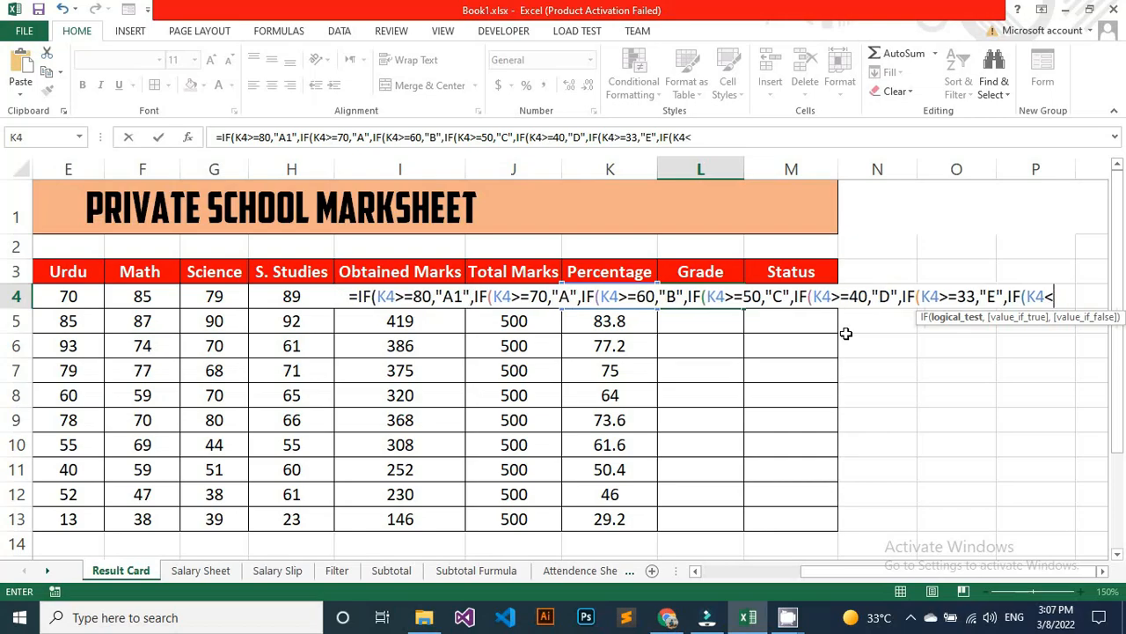
text(=)
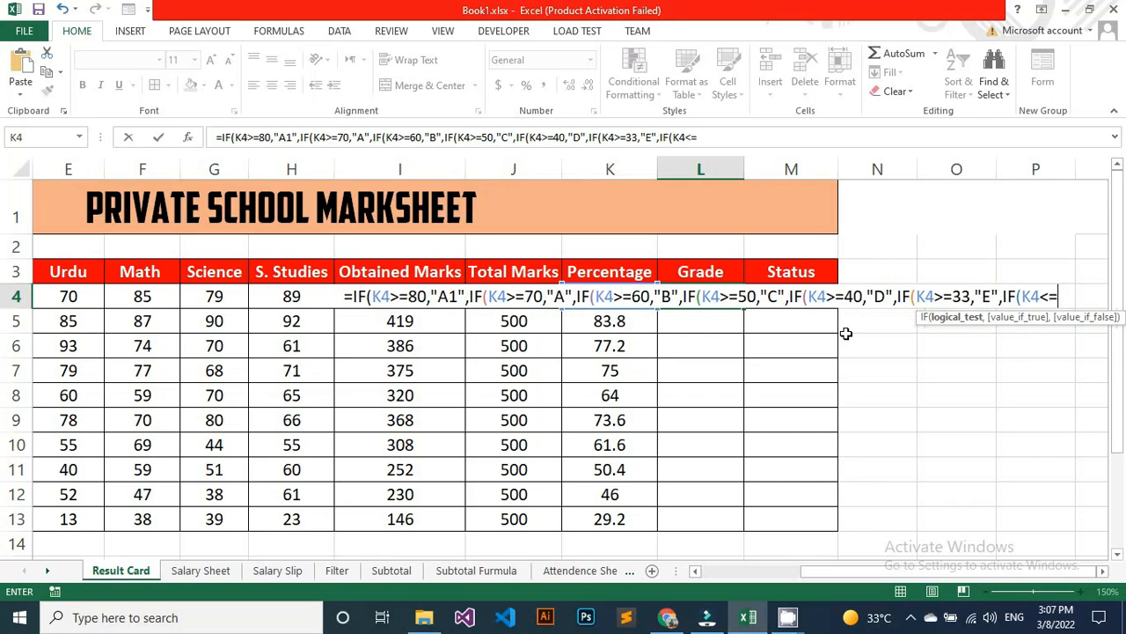
text(32)
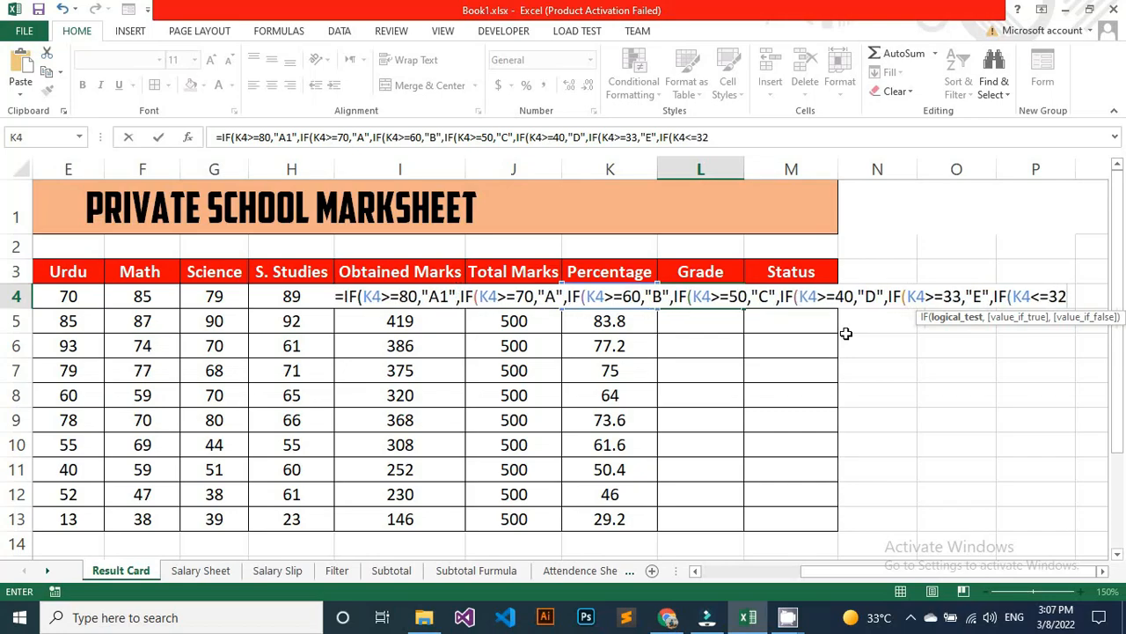
text(,)
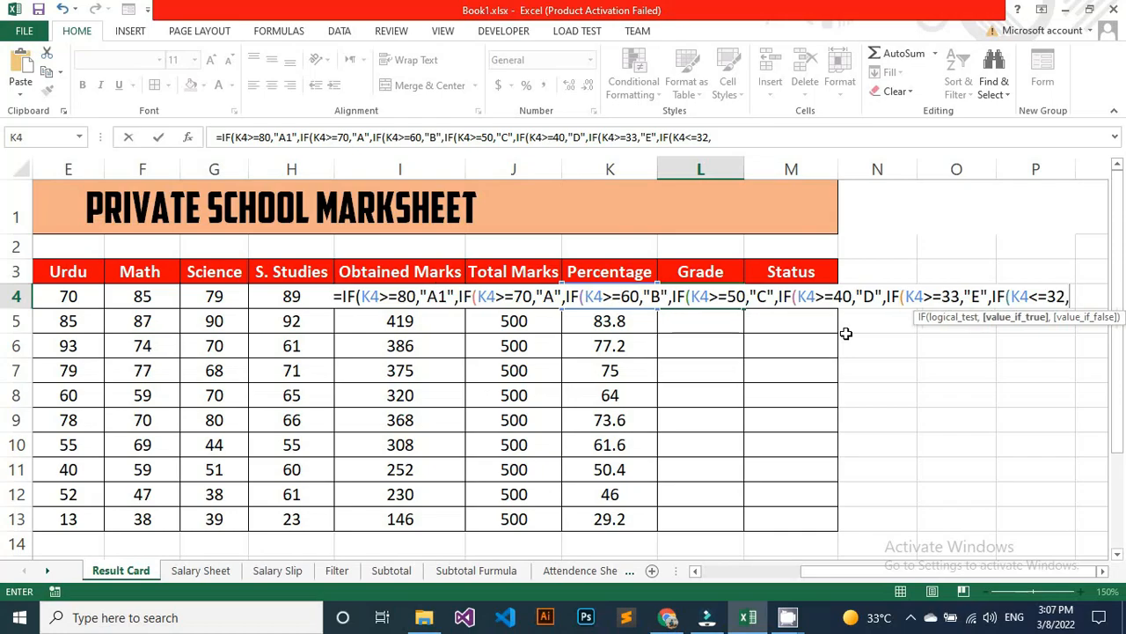
text("F)
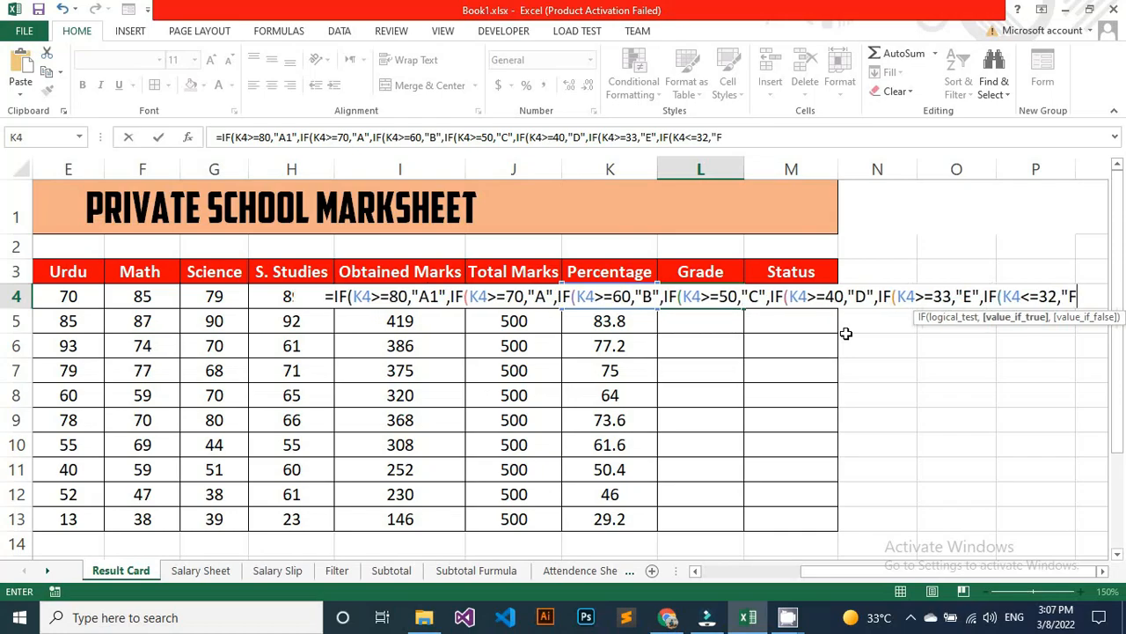
text(")
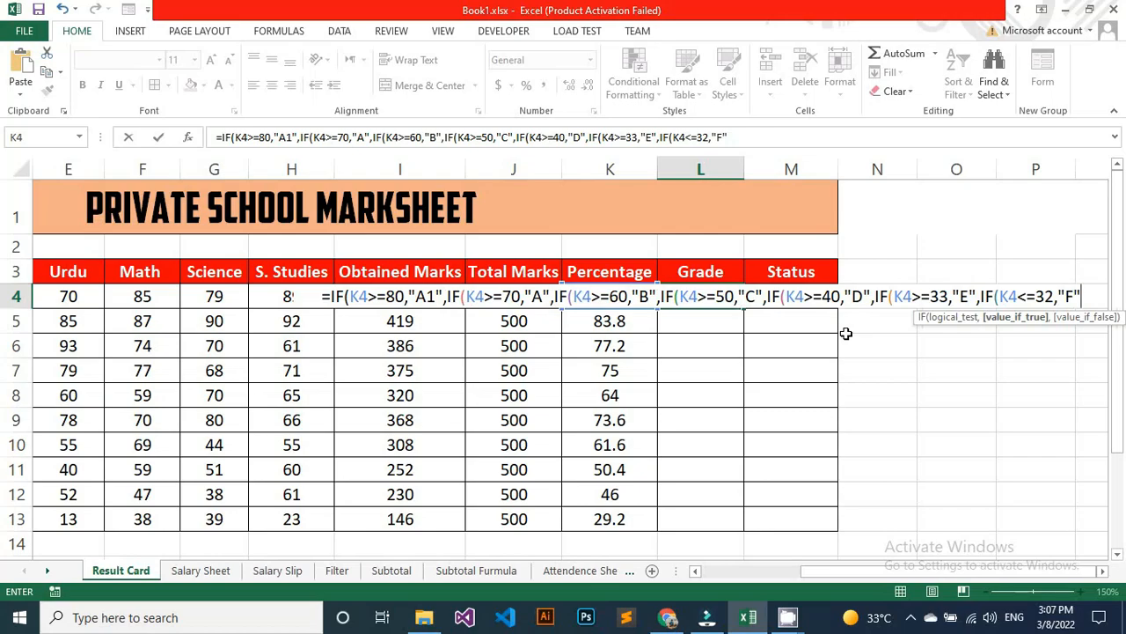
- Close all seven nested IFs in the L4 grade formula with parentheses and enter the formula
text())
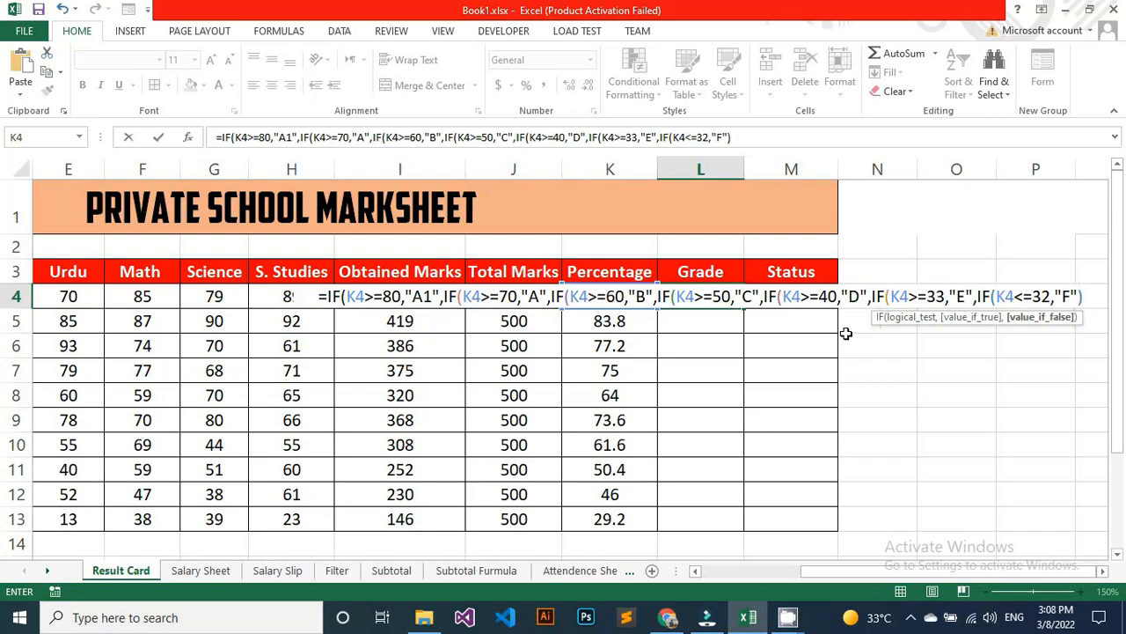
text()))
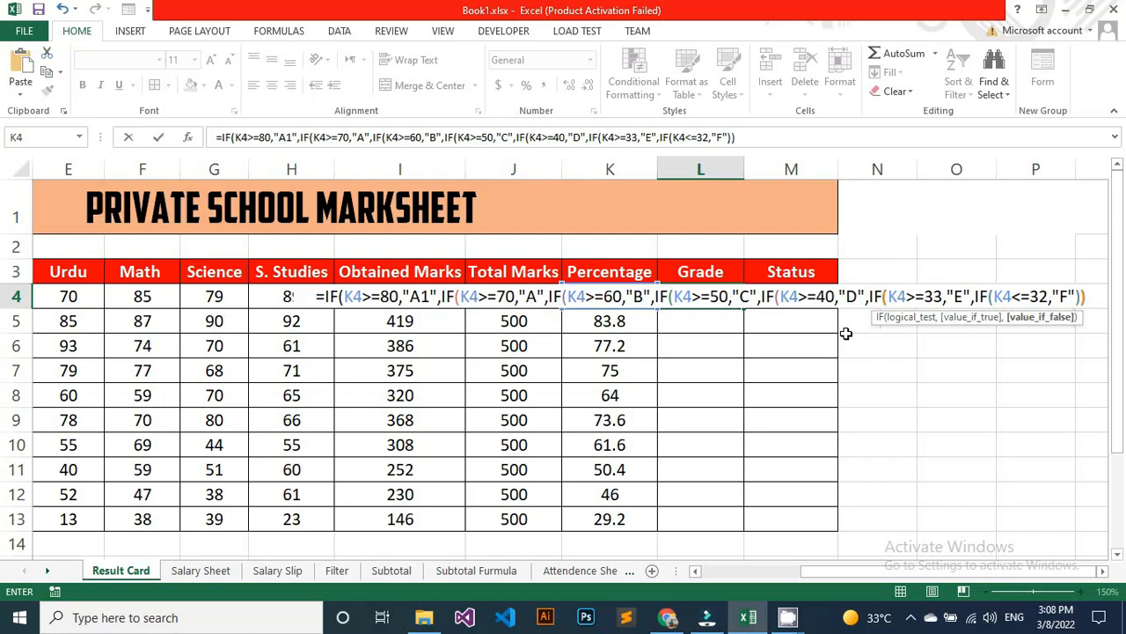
text())))))
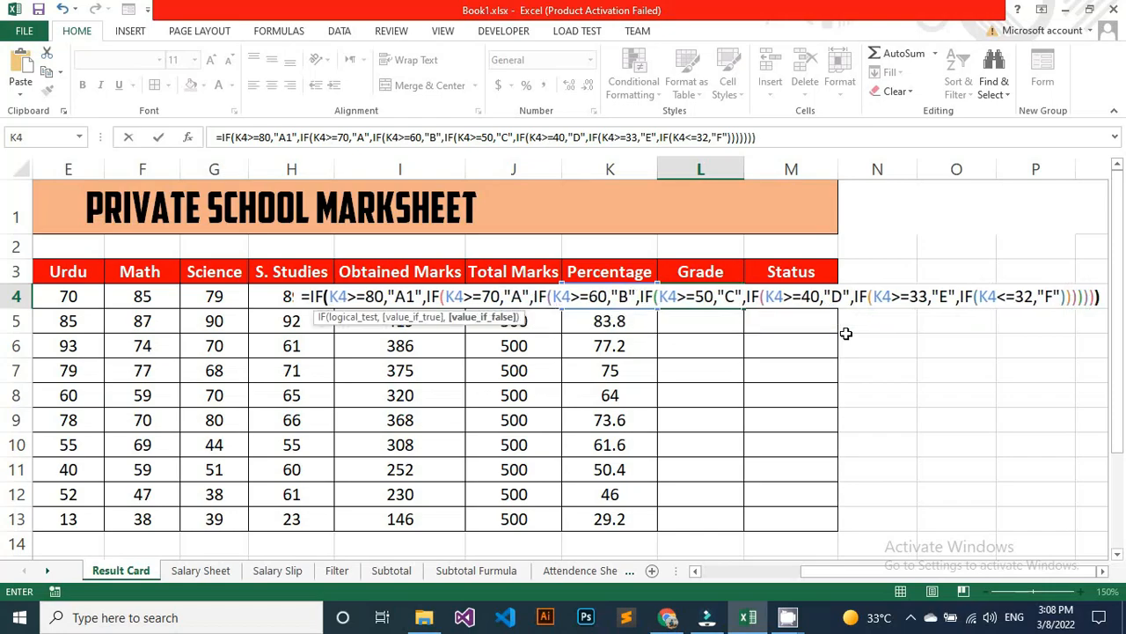
text())
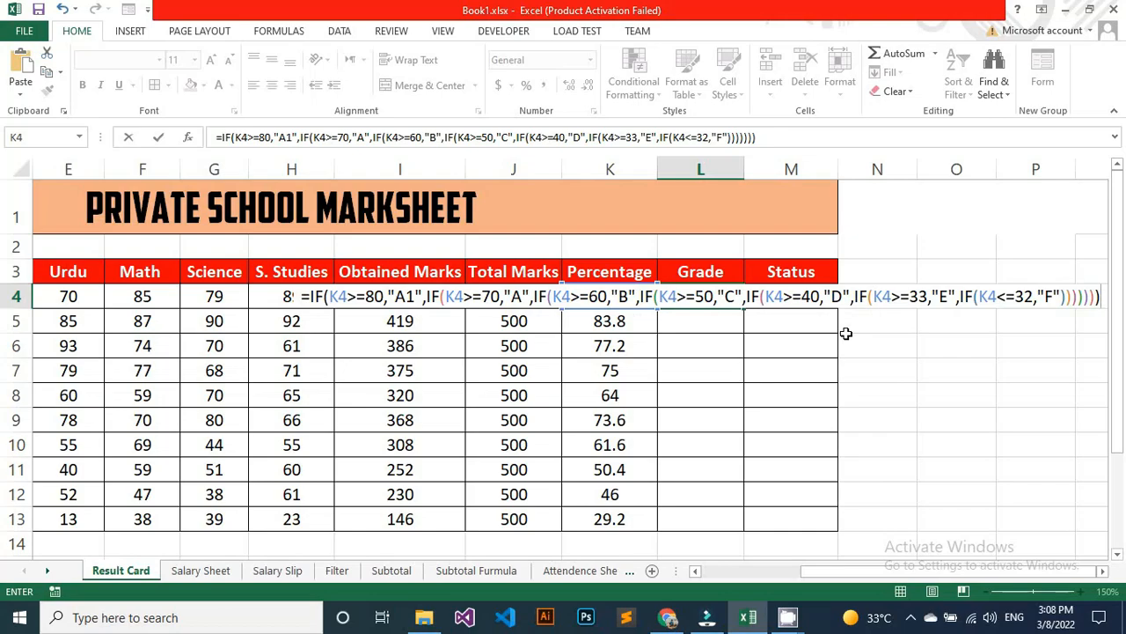
key(Return)
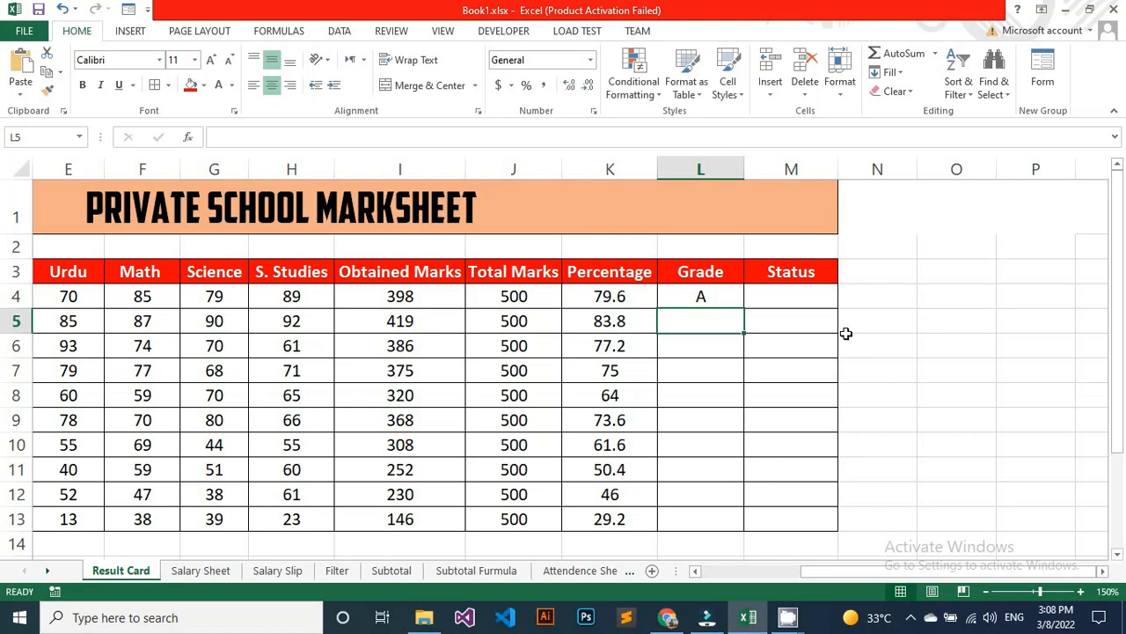
- Fill the grade formula from L4 down to L13 and check Student-2's grade against the percentage in row 5
click(695, 300)
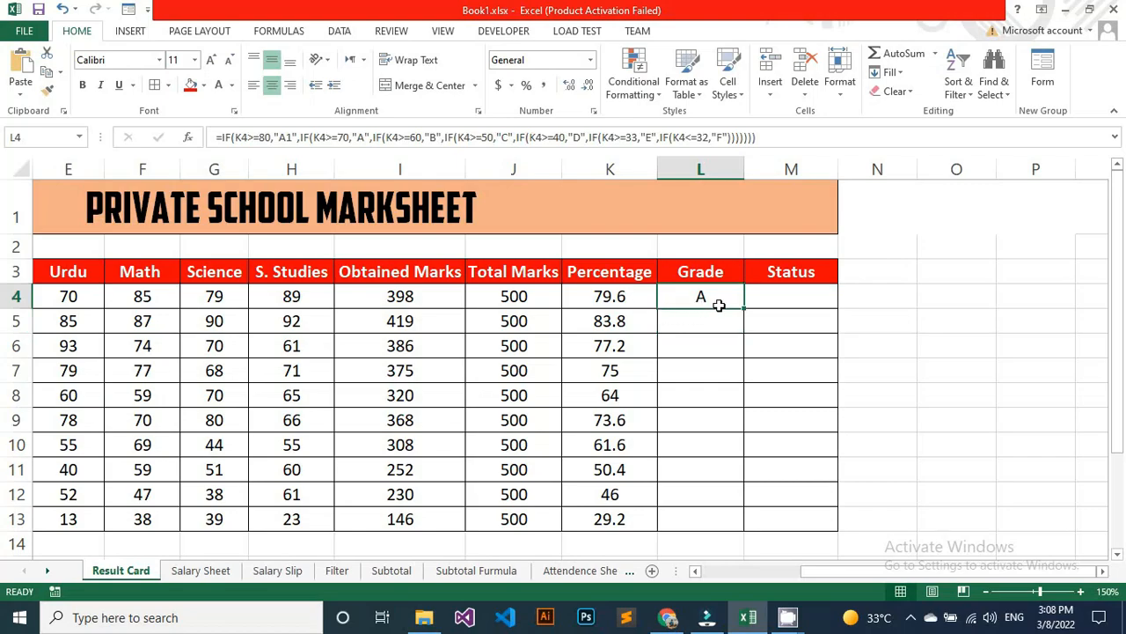
drag(744, 310, 736, 525)
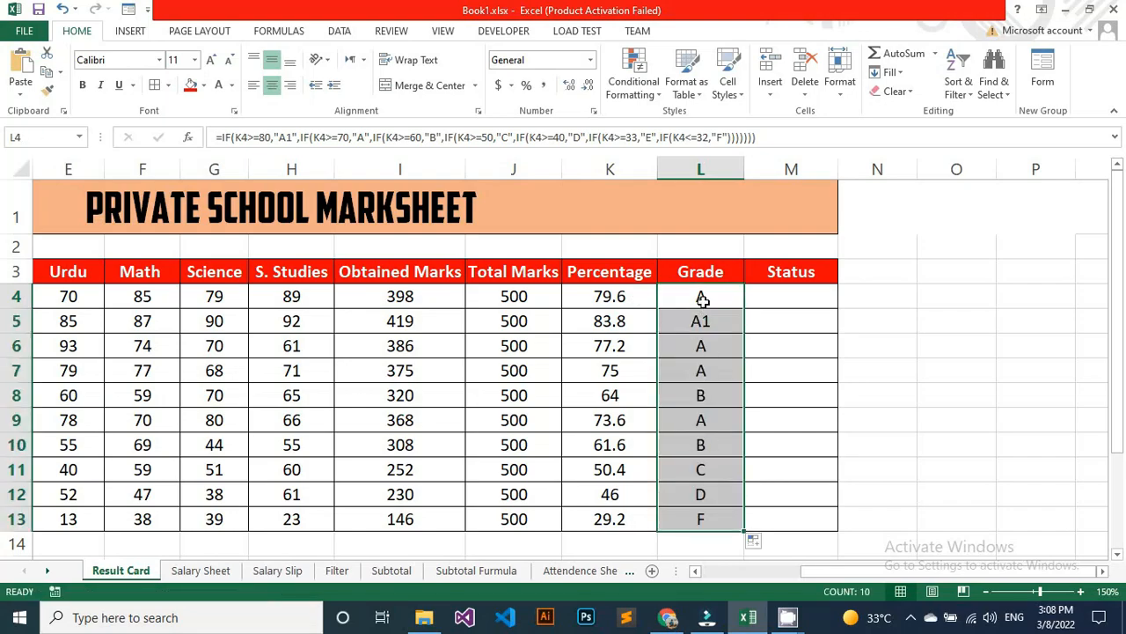
click(631, 319)
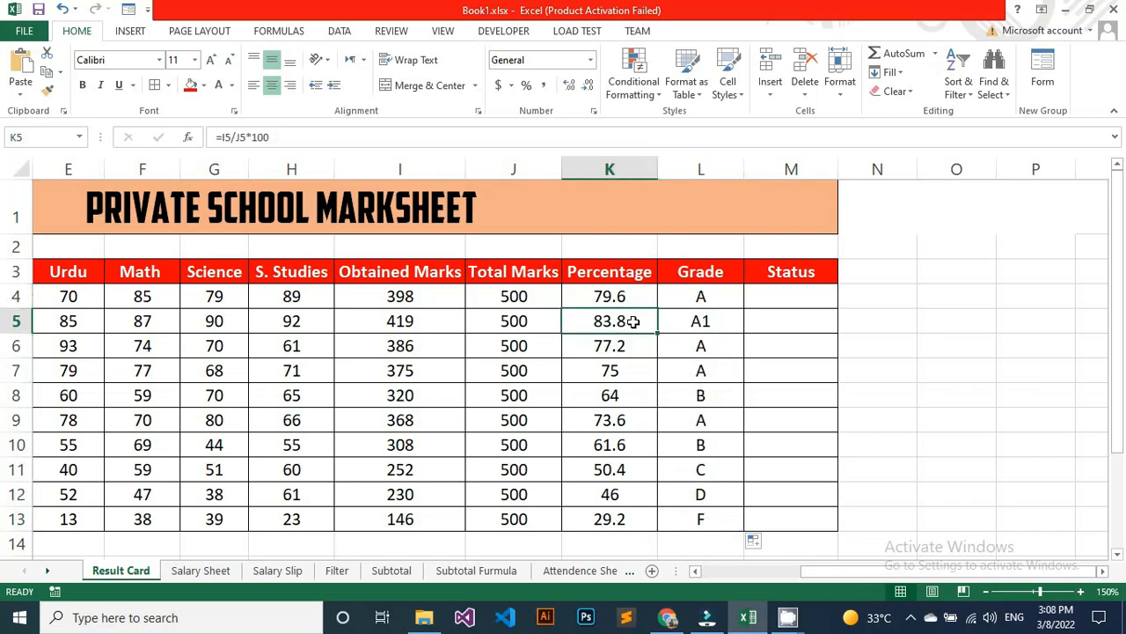
click(706, 325)
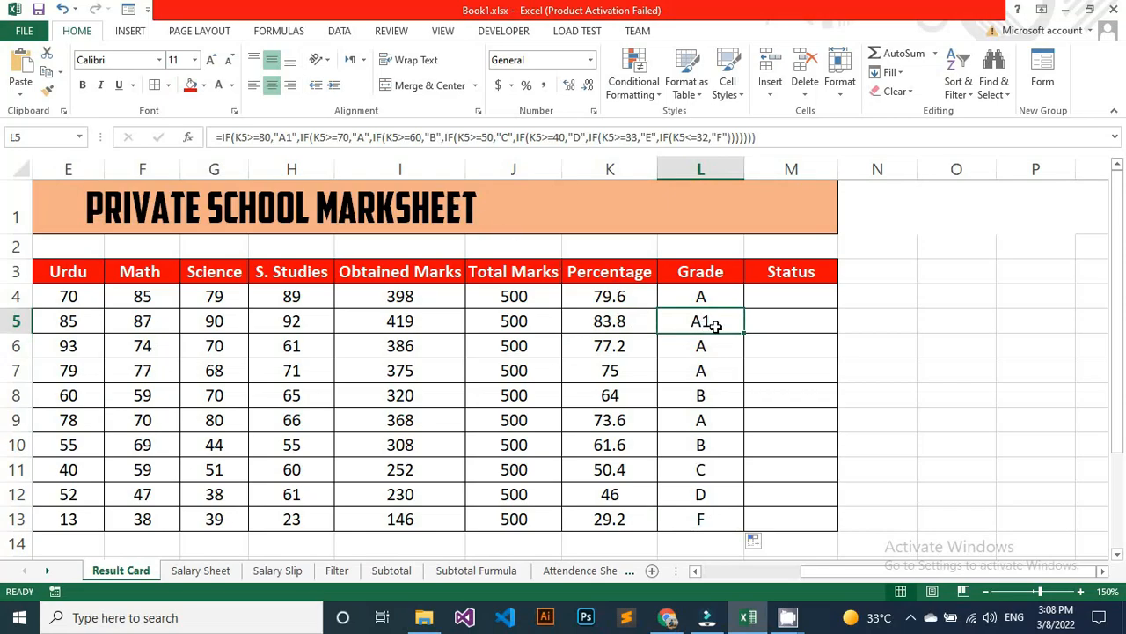
- Compare Student-10's percentage in K13 with the grade in L13
click(646, 518)
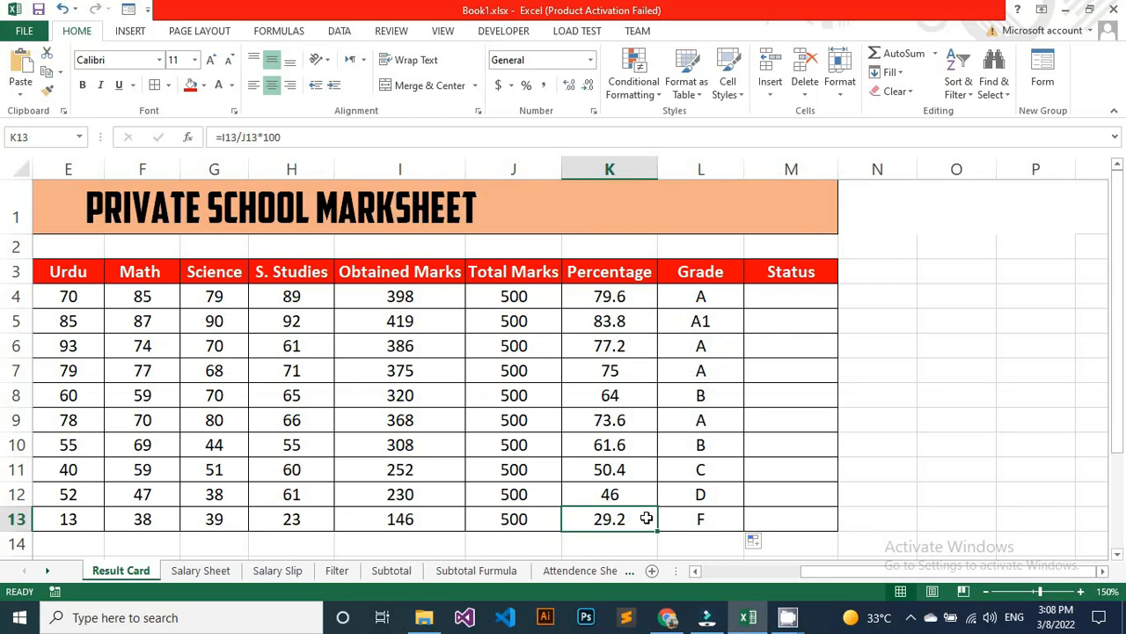
click(695, 525)
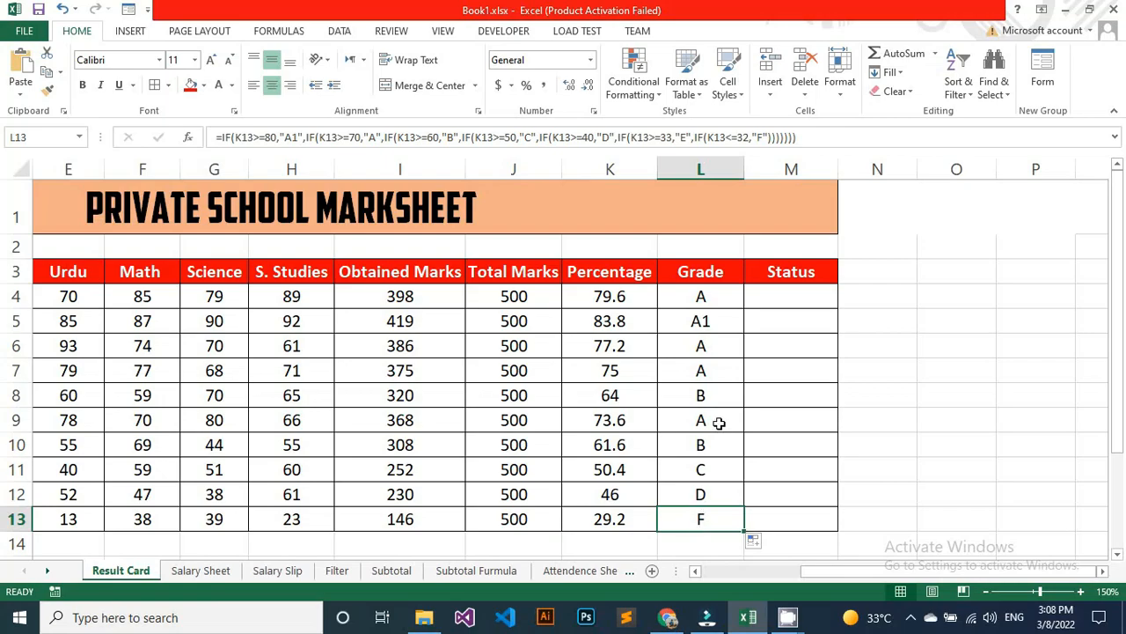
- Enter the status formula =IF(K4<33,"Fail","Pass") in M4
click(785, 296)
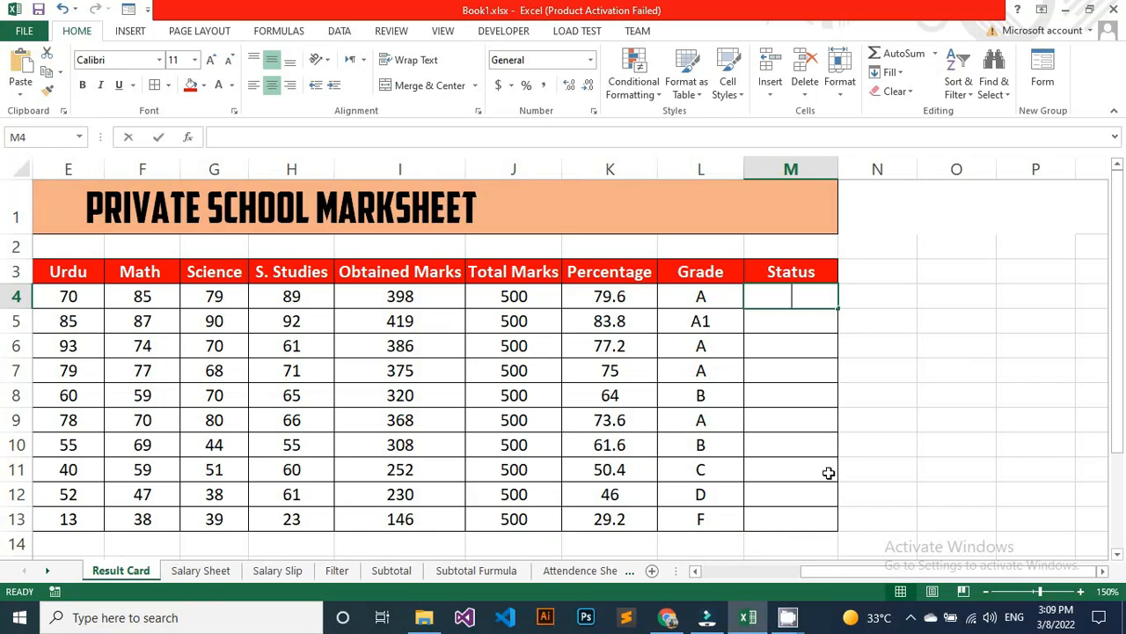
text(=IF()
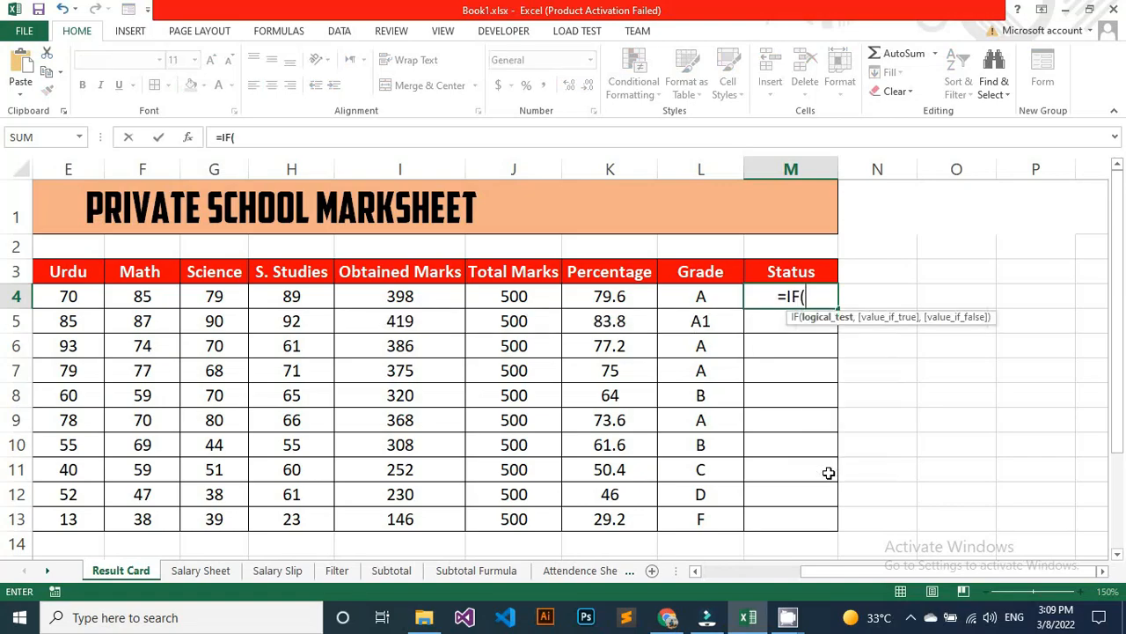
click(621, 299)
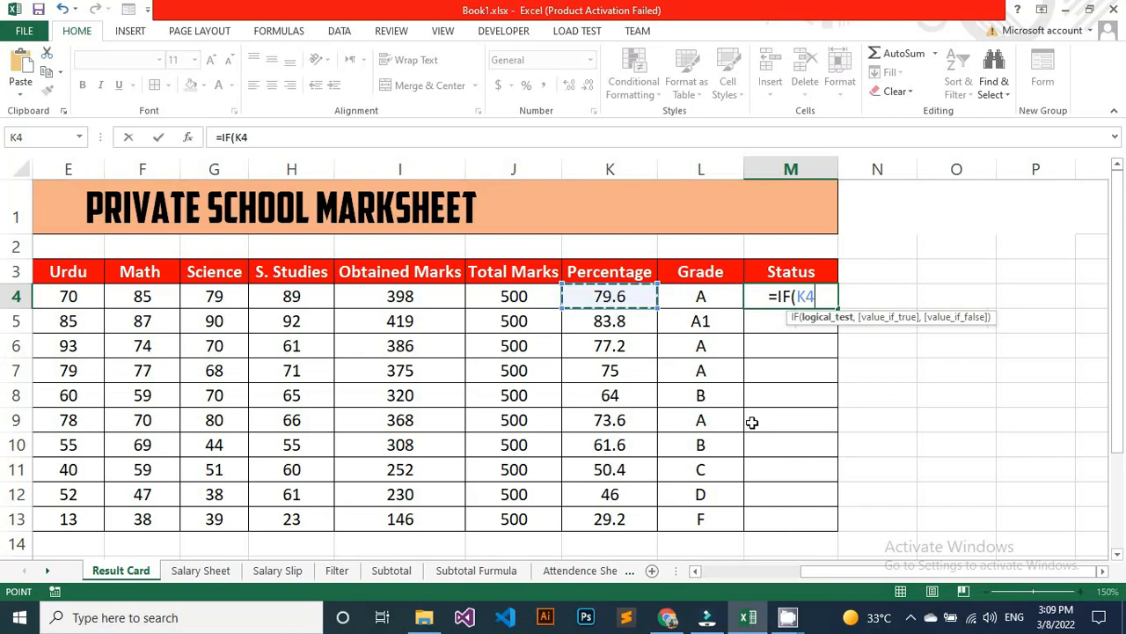
text(<)
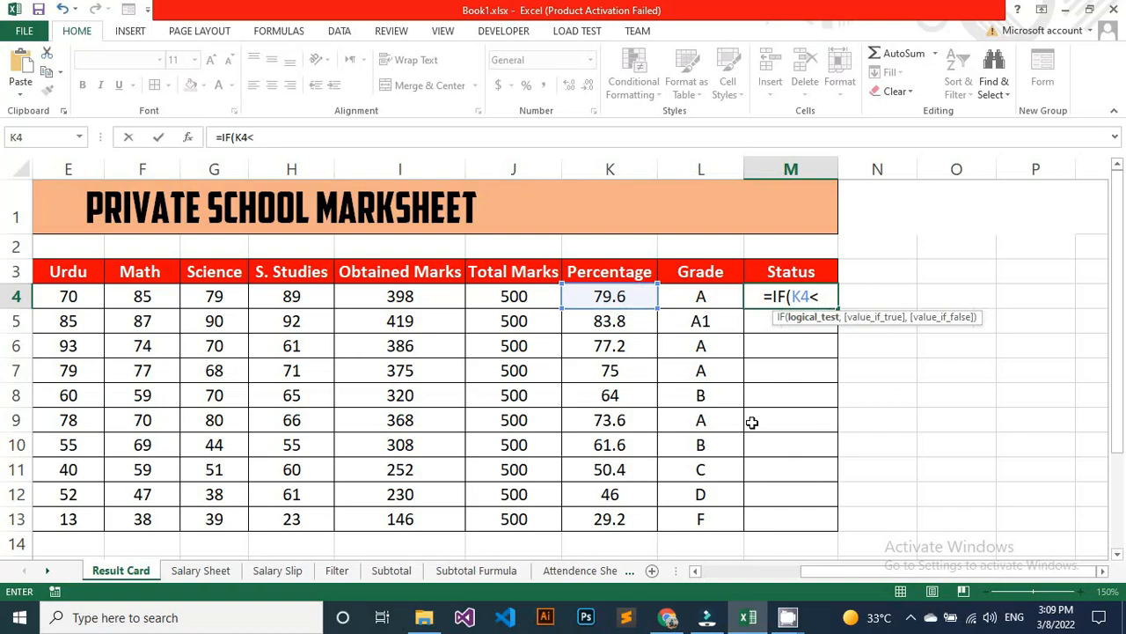
text(33)
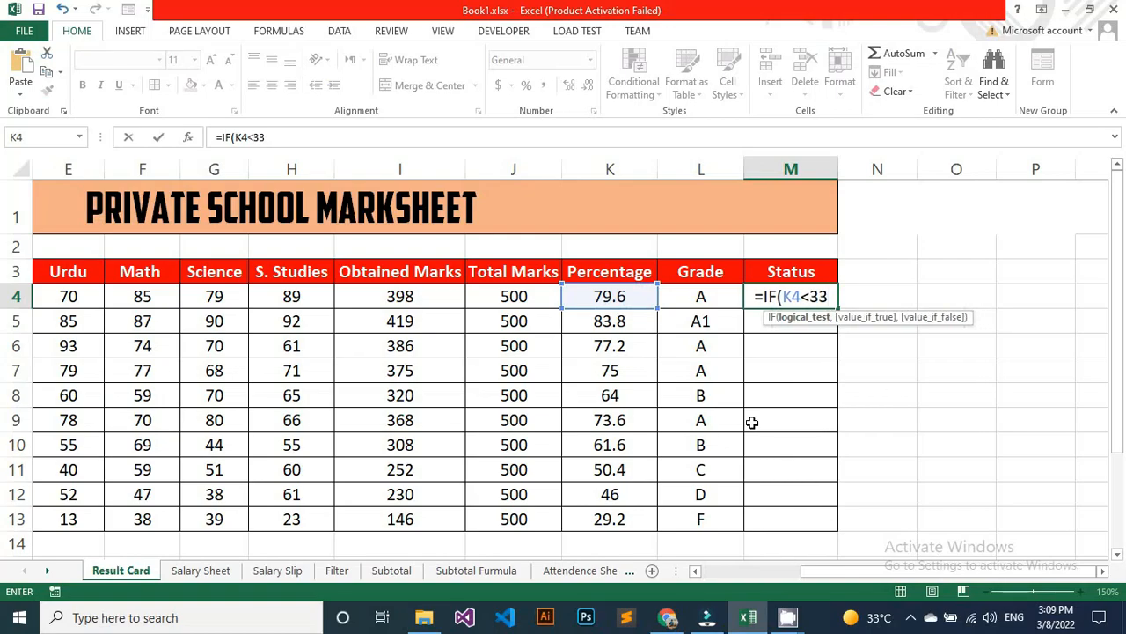
text(,)
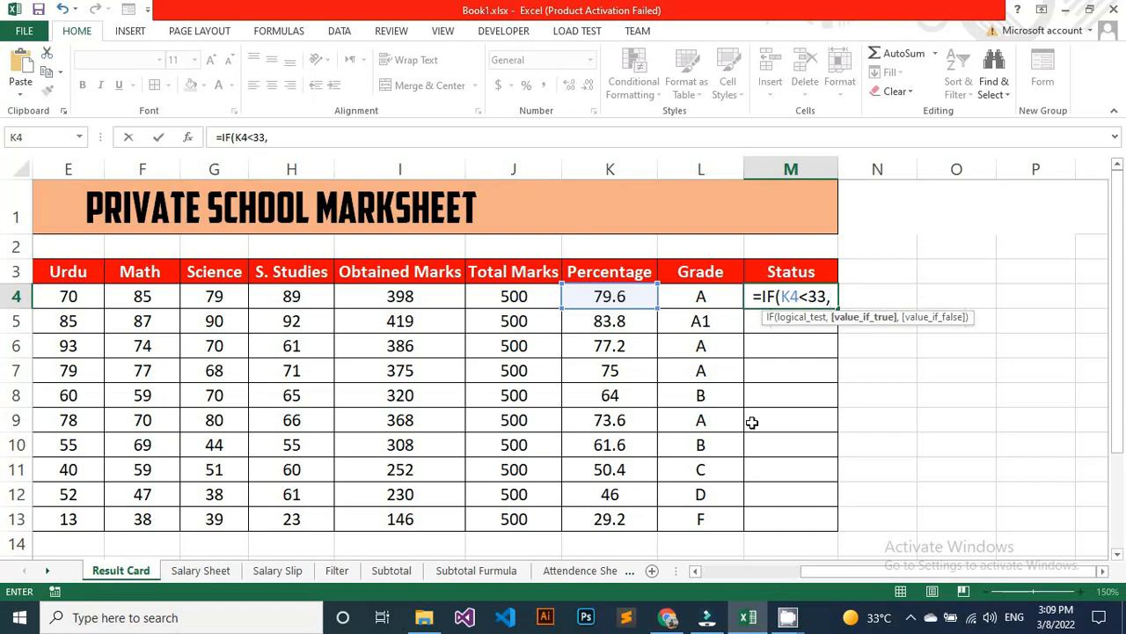
text(")
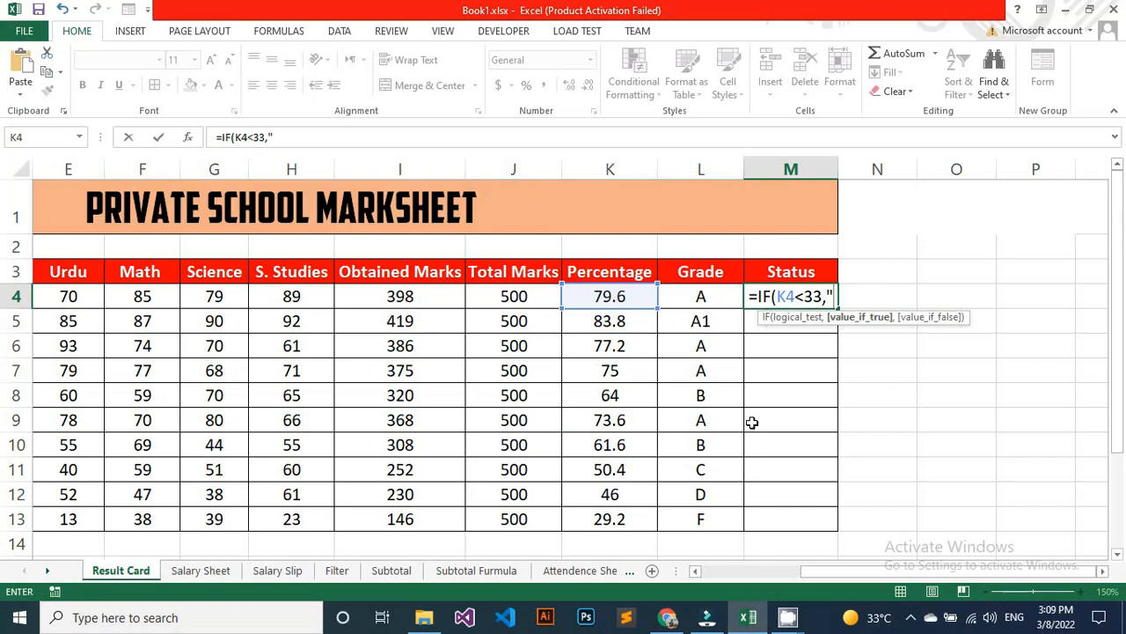
text(Fail",)
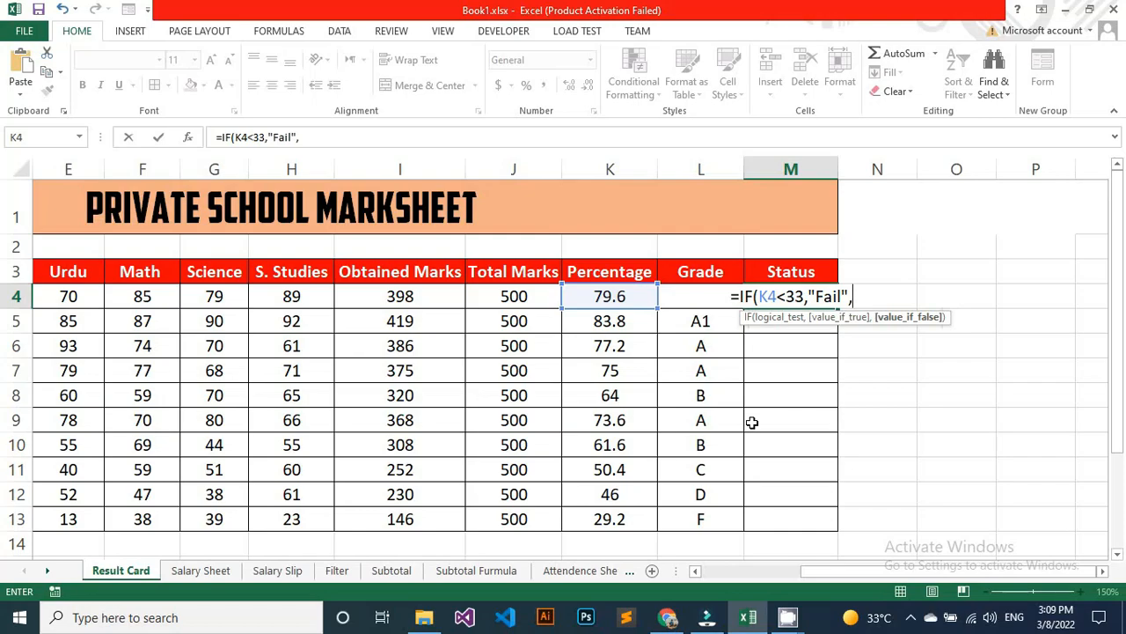
text("Pass)
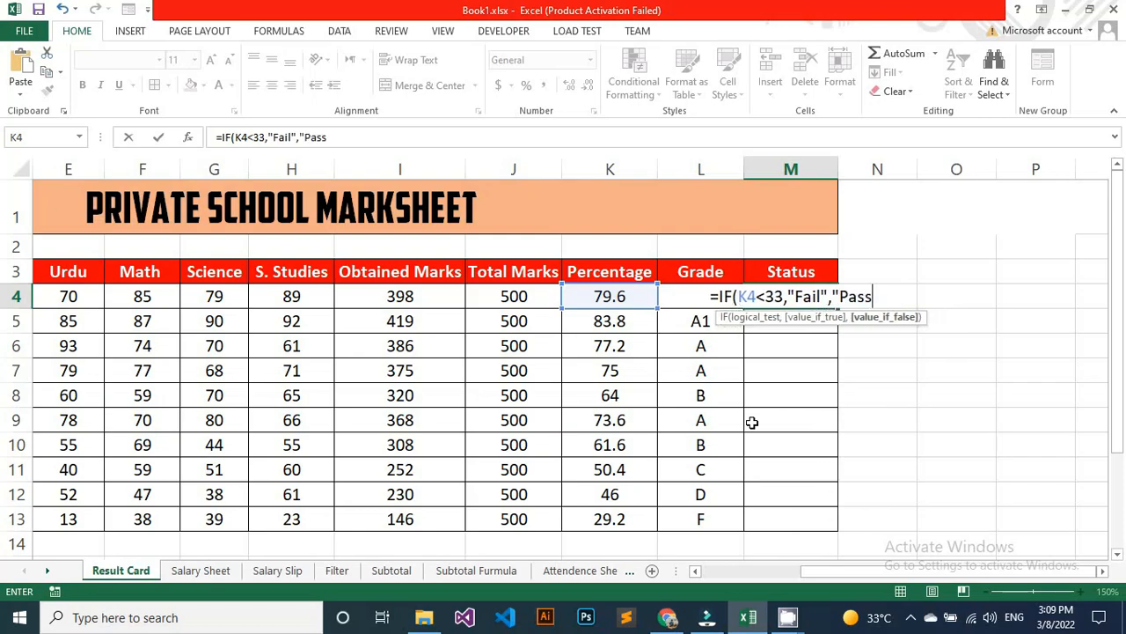
text(")
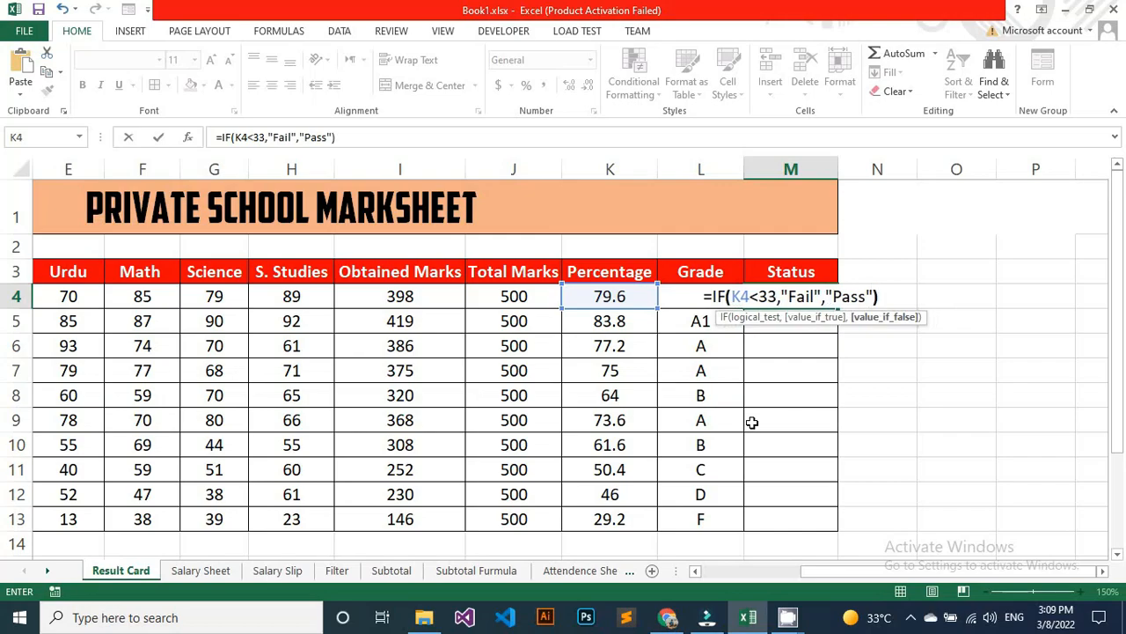
key(Return)
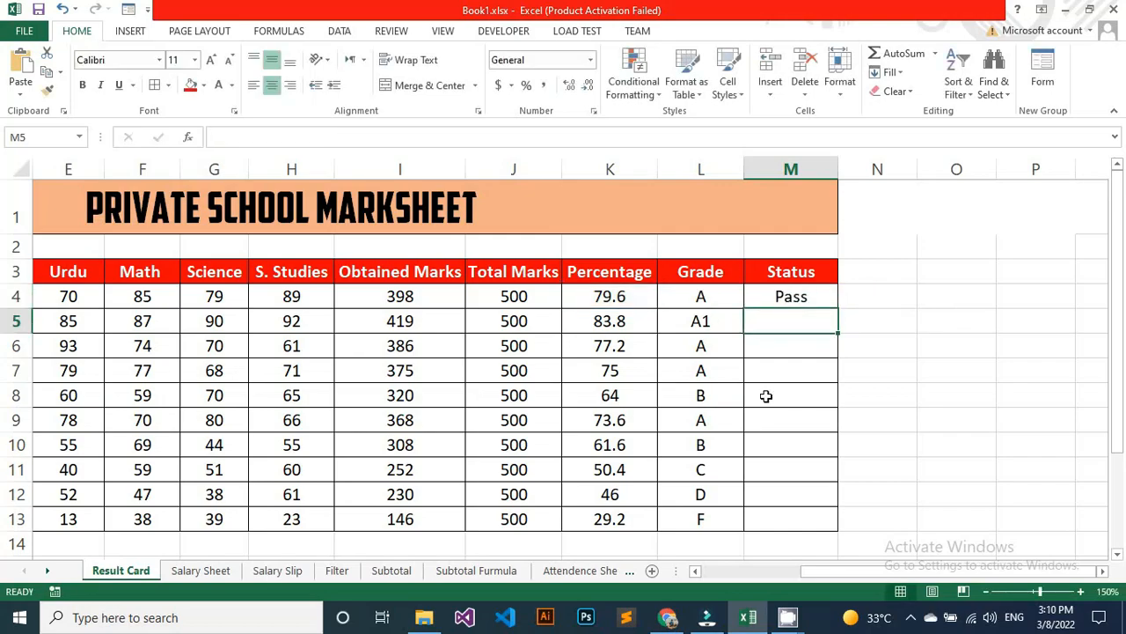
- Fill the status formula from M4 down to M13 and check it against Student-10's grade and the M4 formula
click(771, 301)
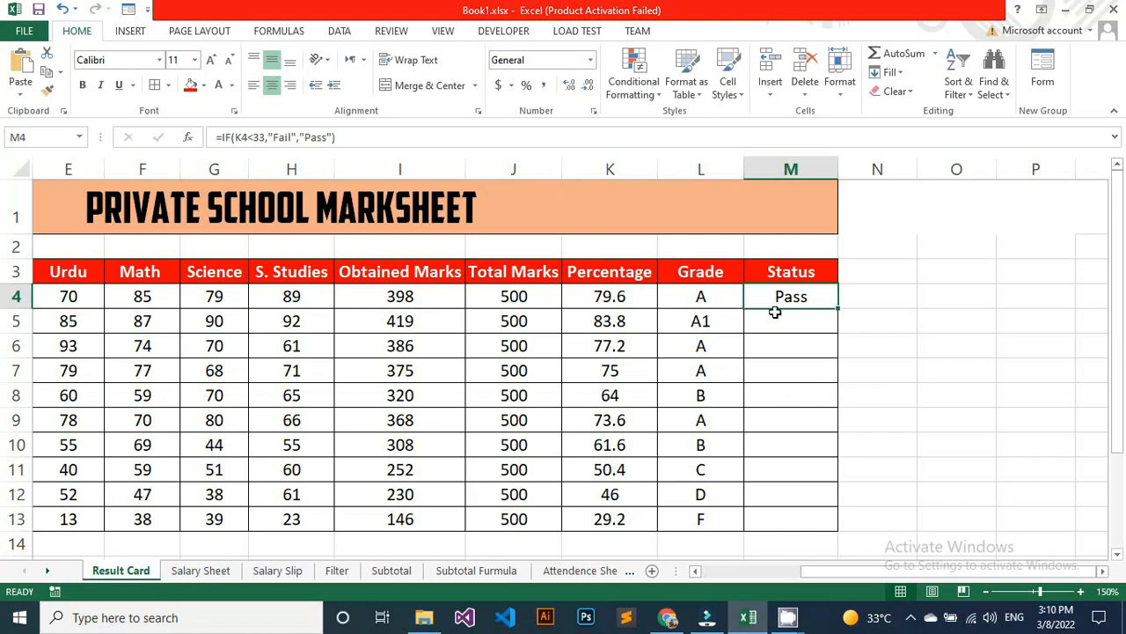
double_click(839, 307)
click(757, 541)
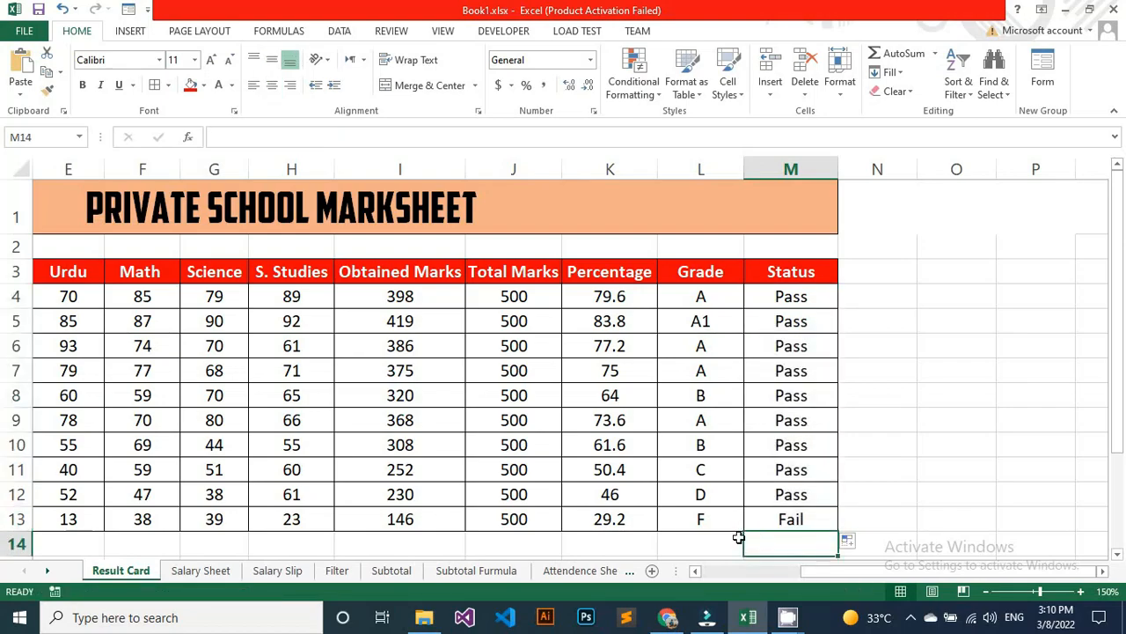
click(716, 522)
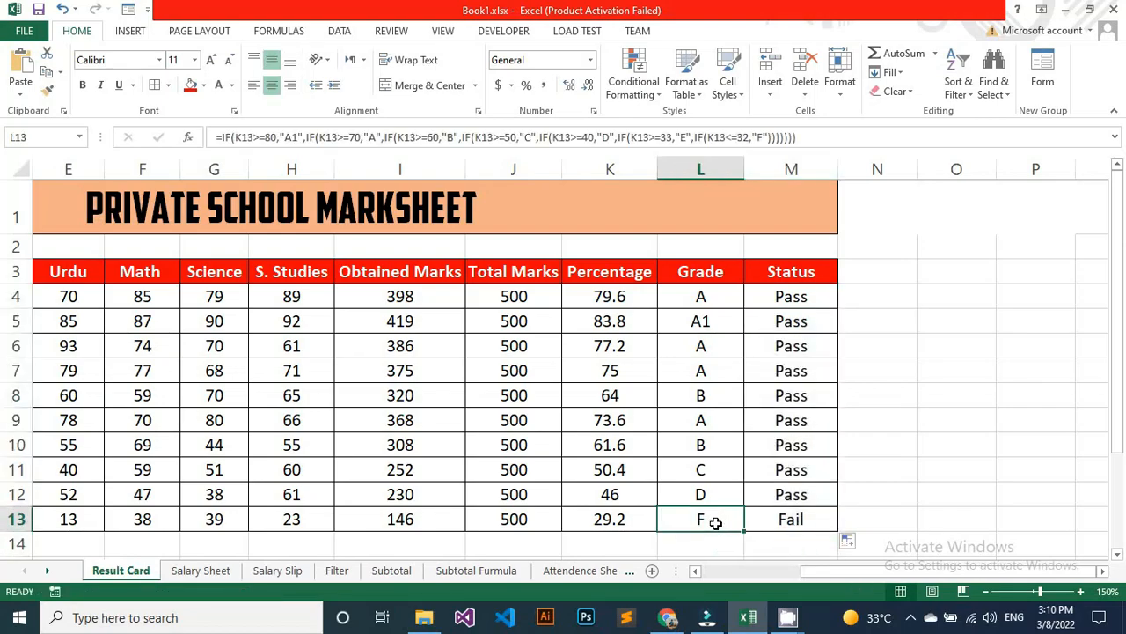
click(778, 526)
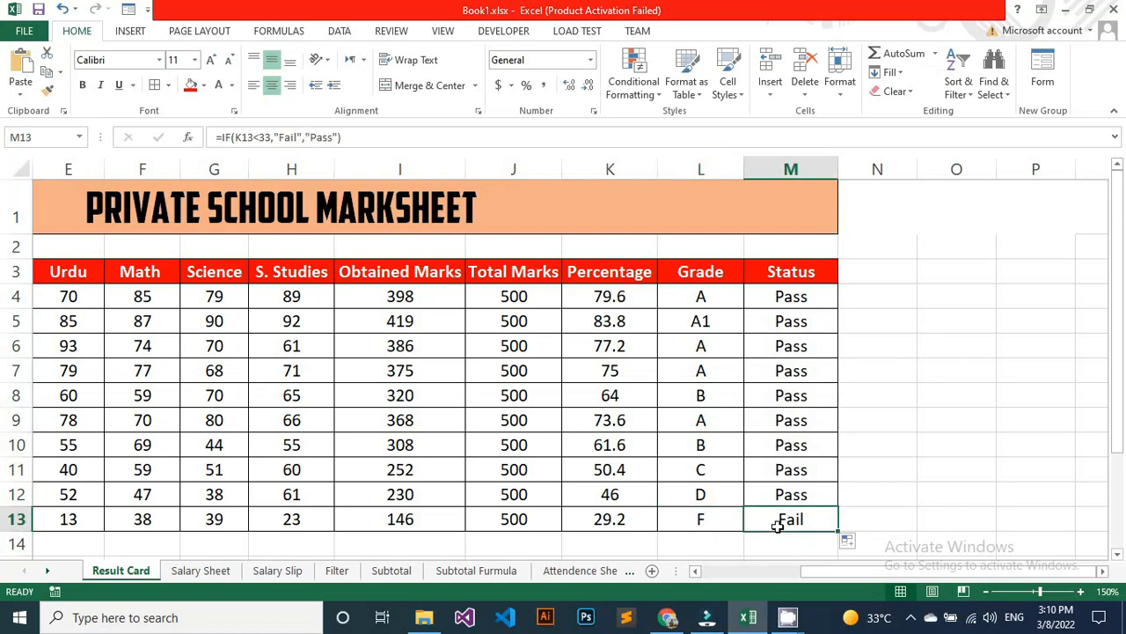
double_click(796, 298)
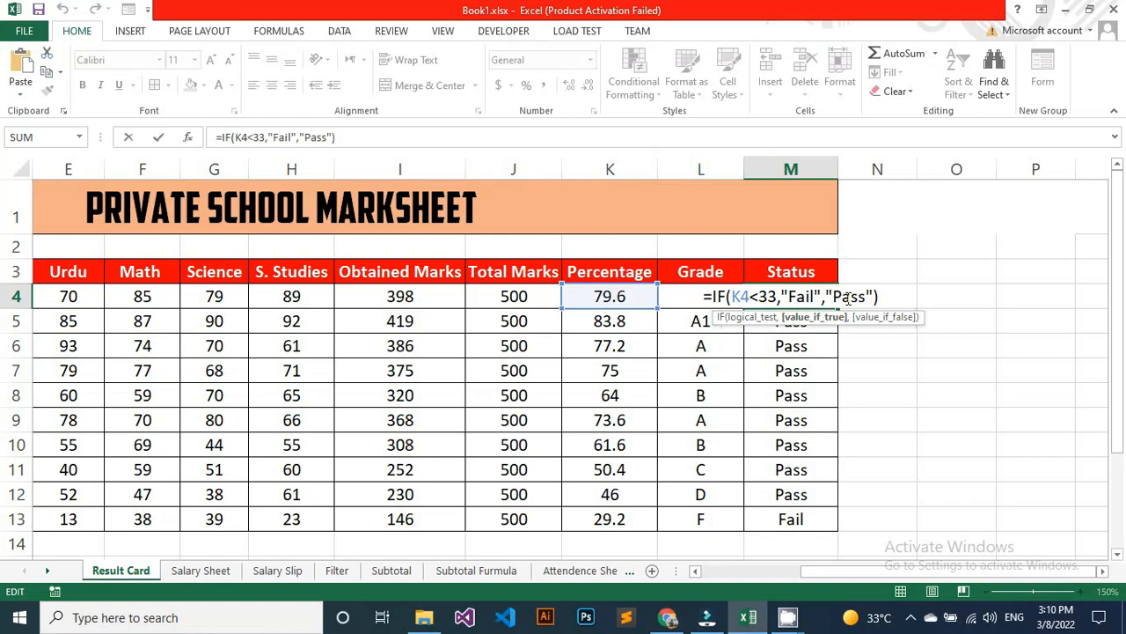
key(Return)
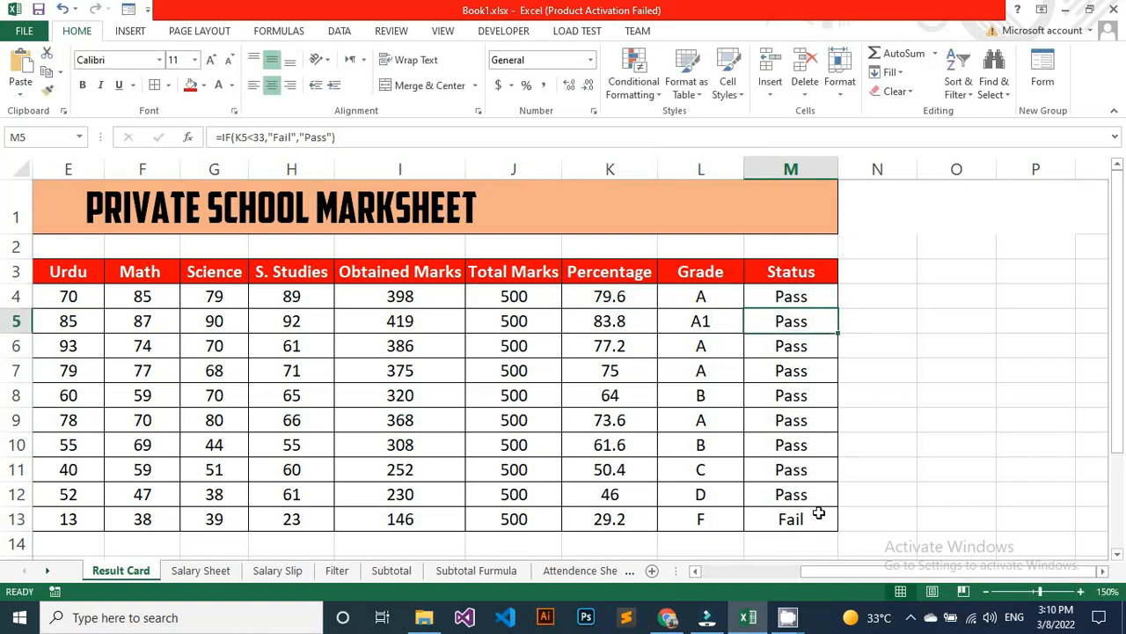
- Set Student-10's Urdu mark in E13 to 30 and check the recalculated percentage and grade in row 13
click(145, 519)
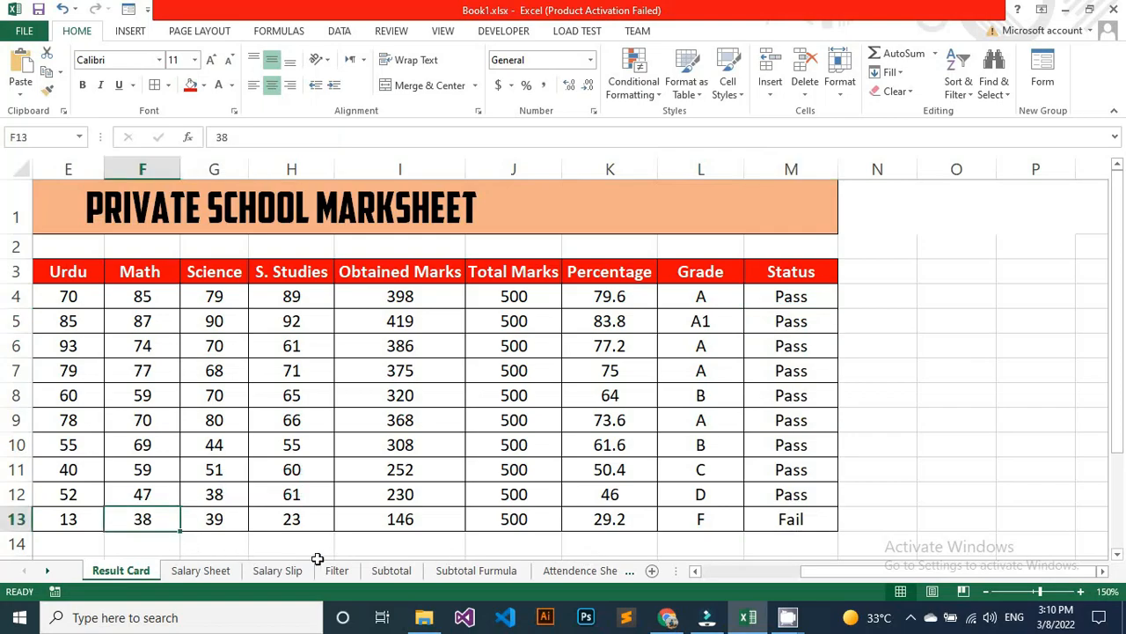
click(75, 524)
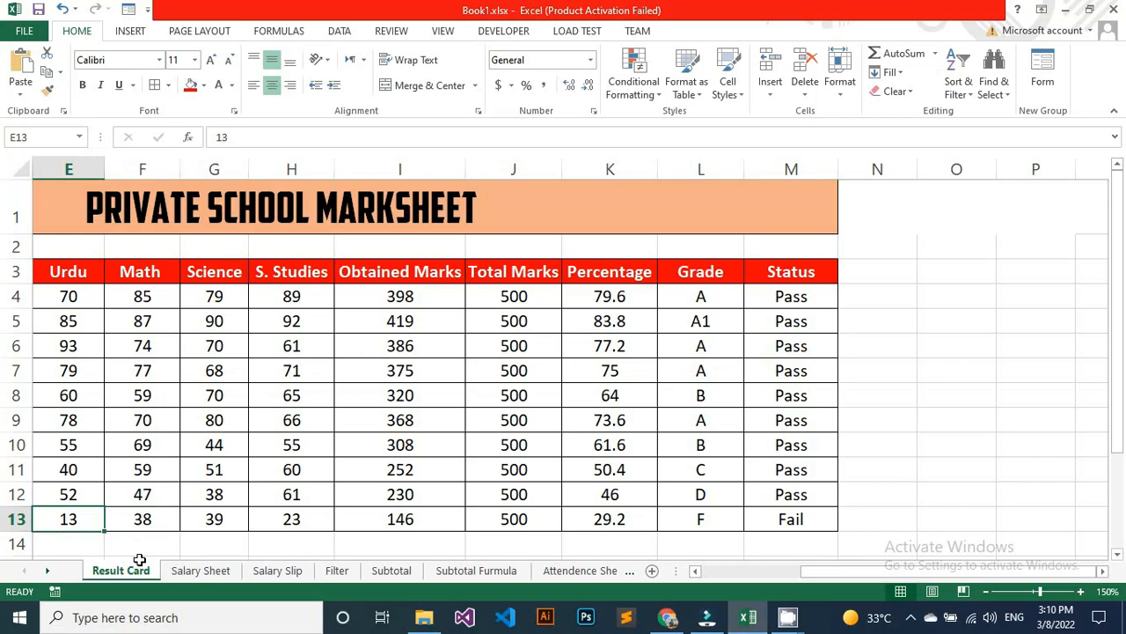
text(30)
key(Tab)
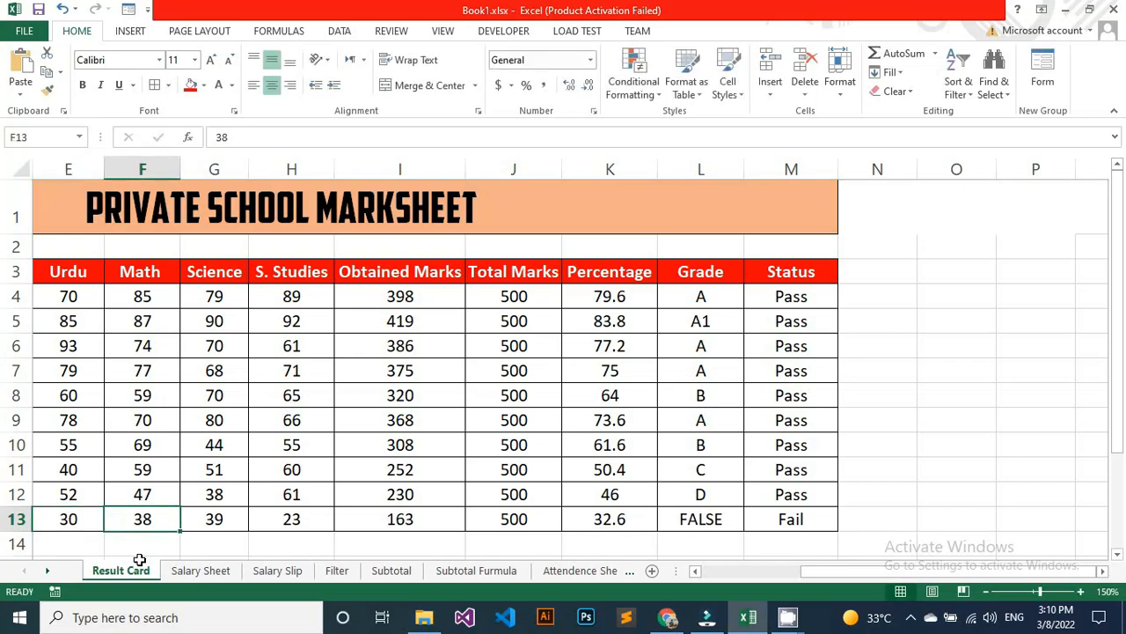
click(69, 521)
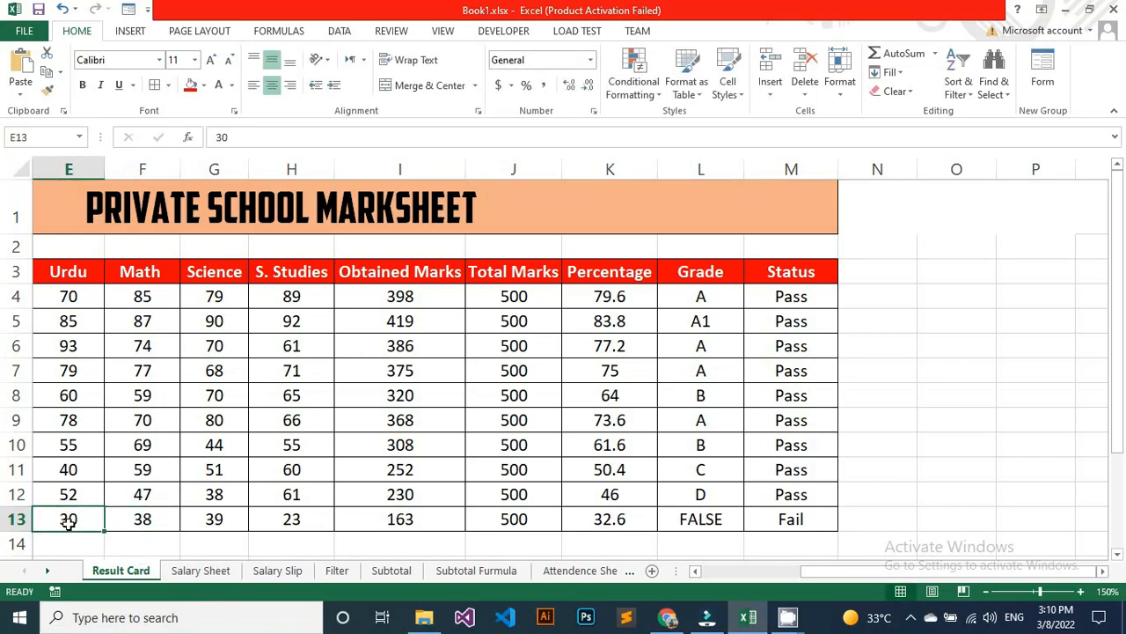
click(585, 524)
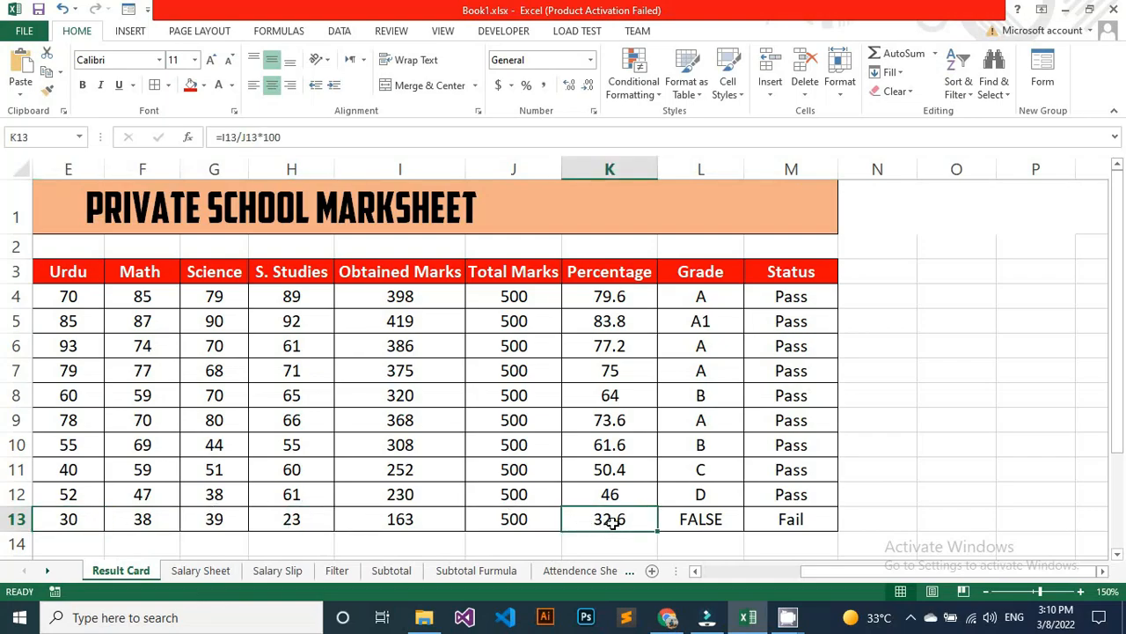
click(704, 518)
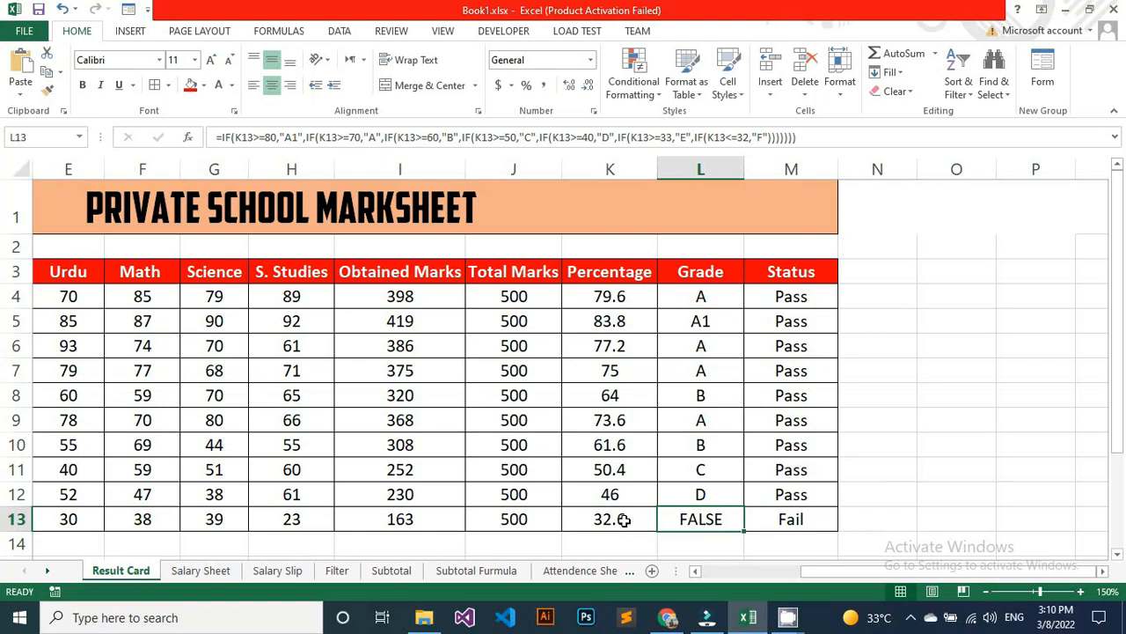
- Change the last condition of the L13 grade formula to K13<=32.99 and check the grade and status in row 13
double_click(704, 519)
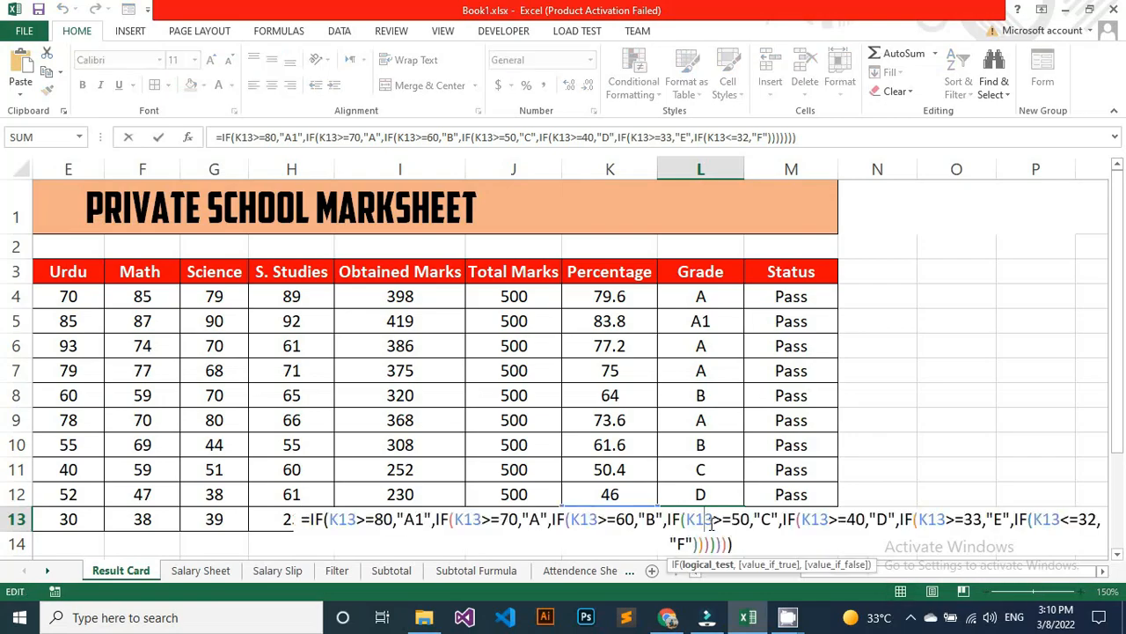
click(1104, 526)
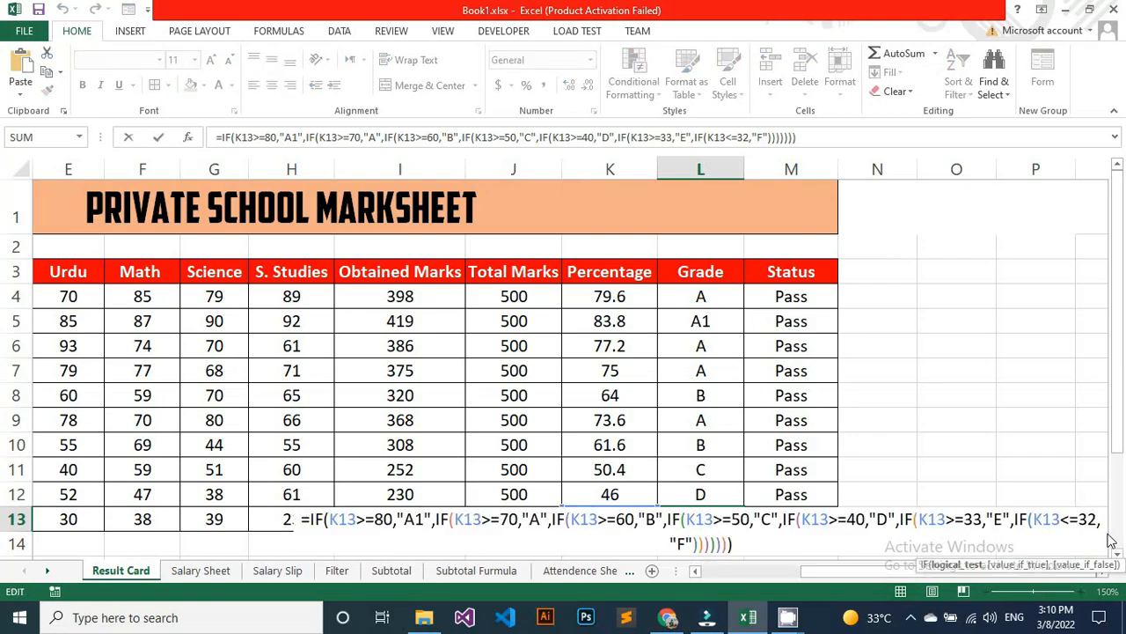
text(.99)
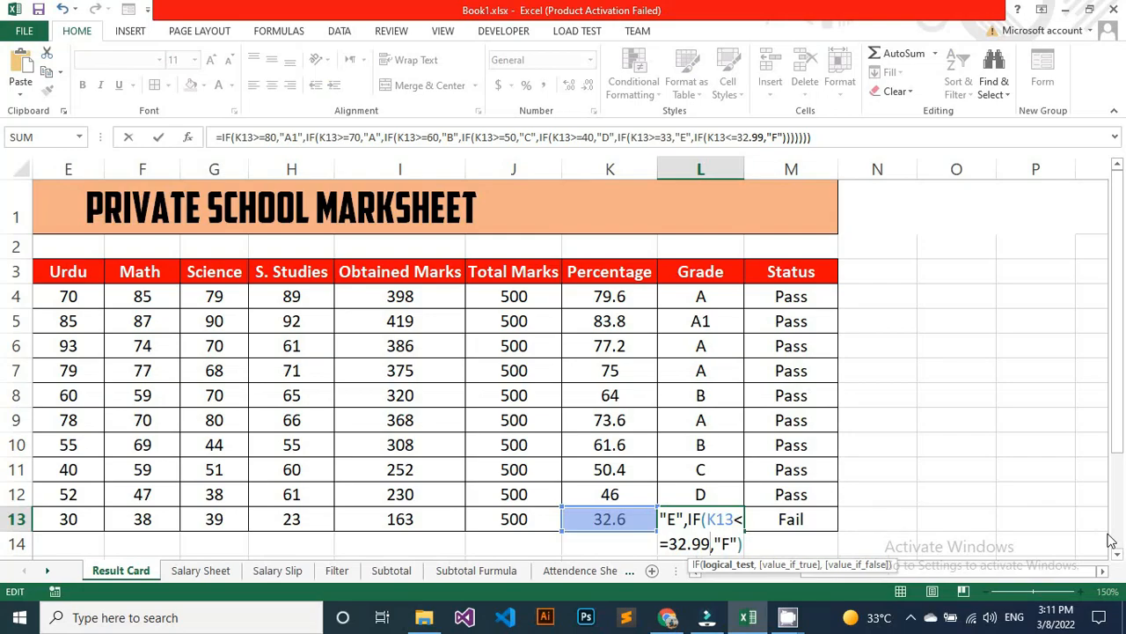
key(Return)
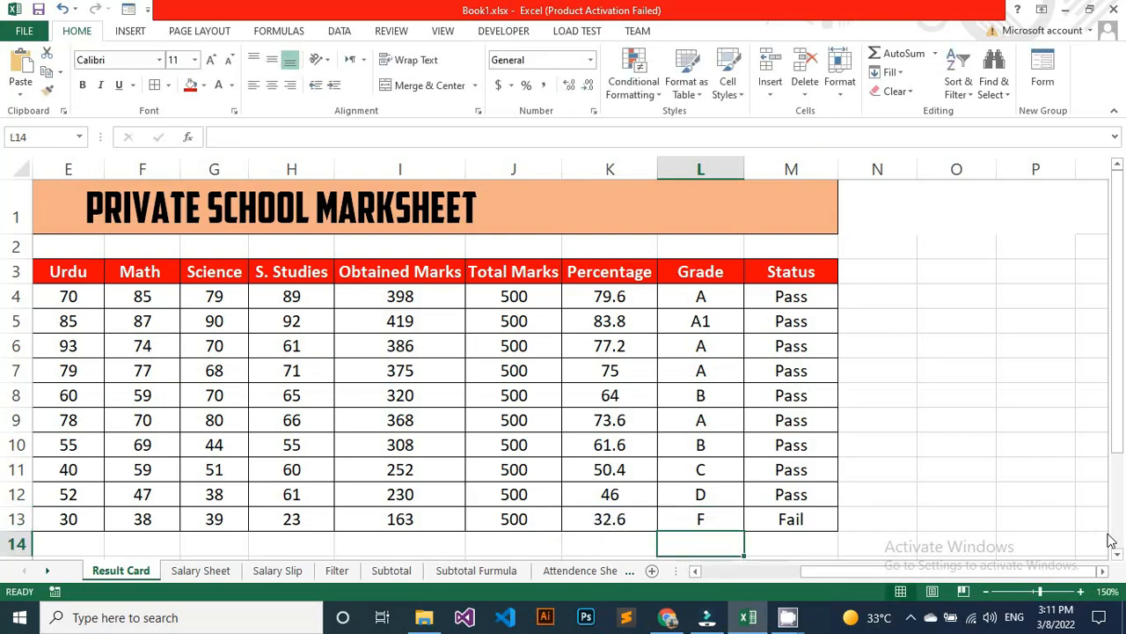
click(711, 525)
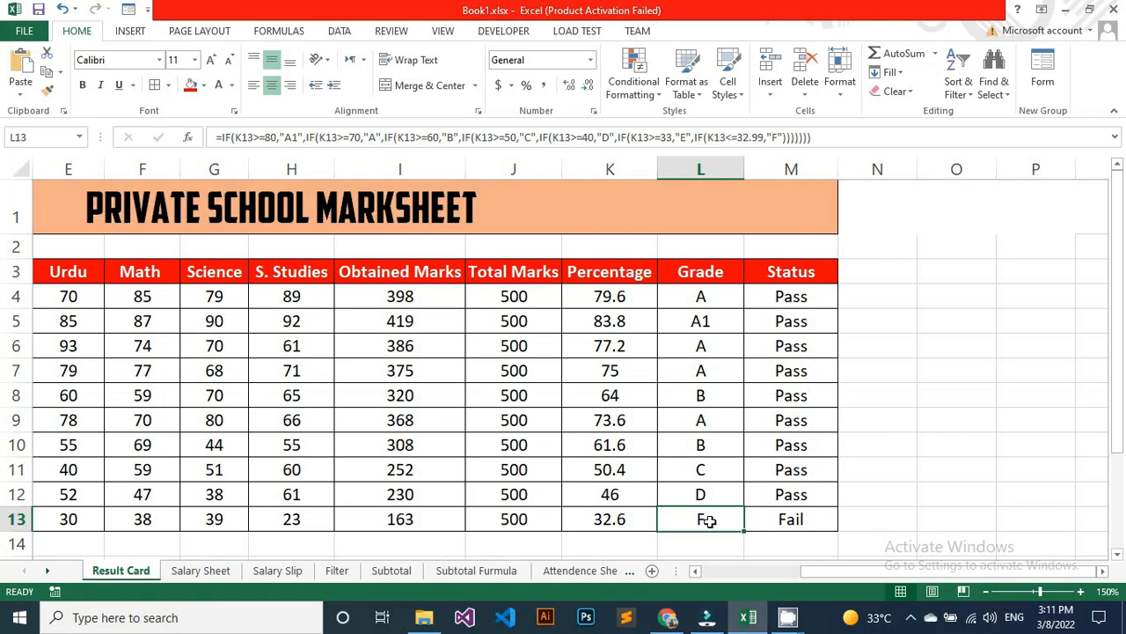
click(778, 528)
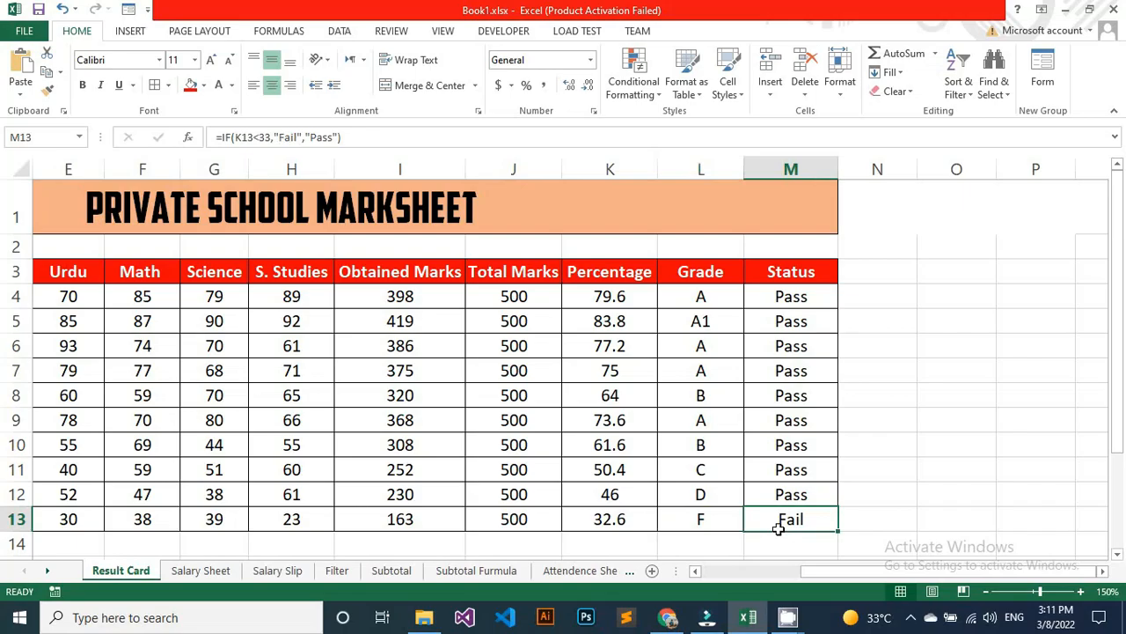
- Zoom the sheet out to 110% to view the whole marksheet
click(985, 592)
click(985, 592)
click(985, 593)
click(985, 592)
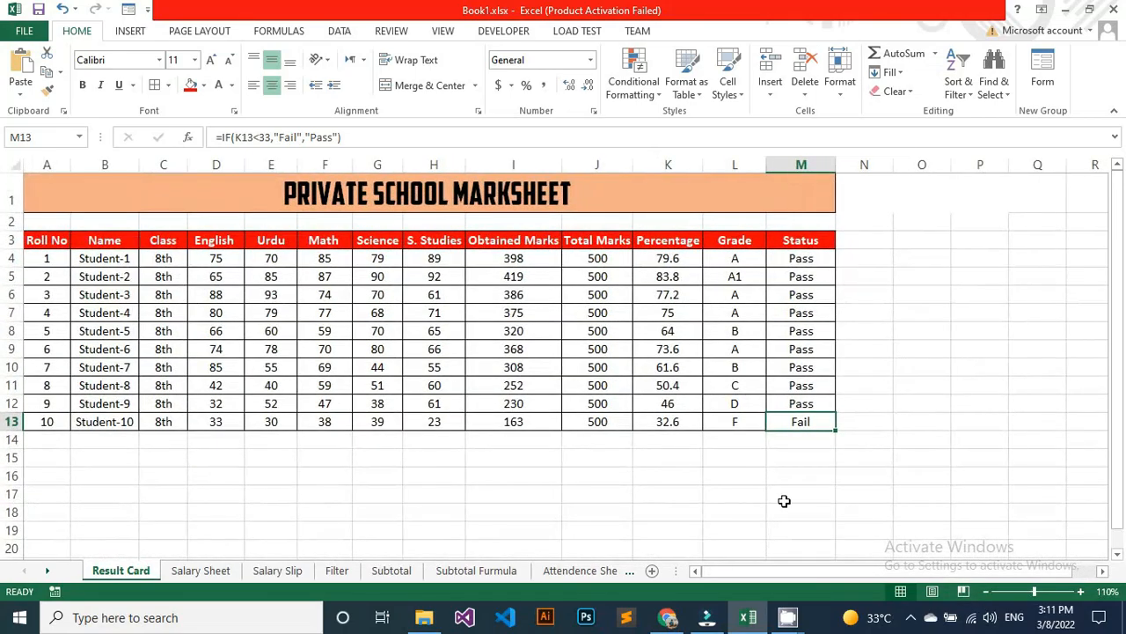